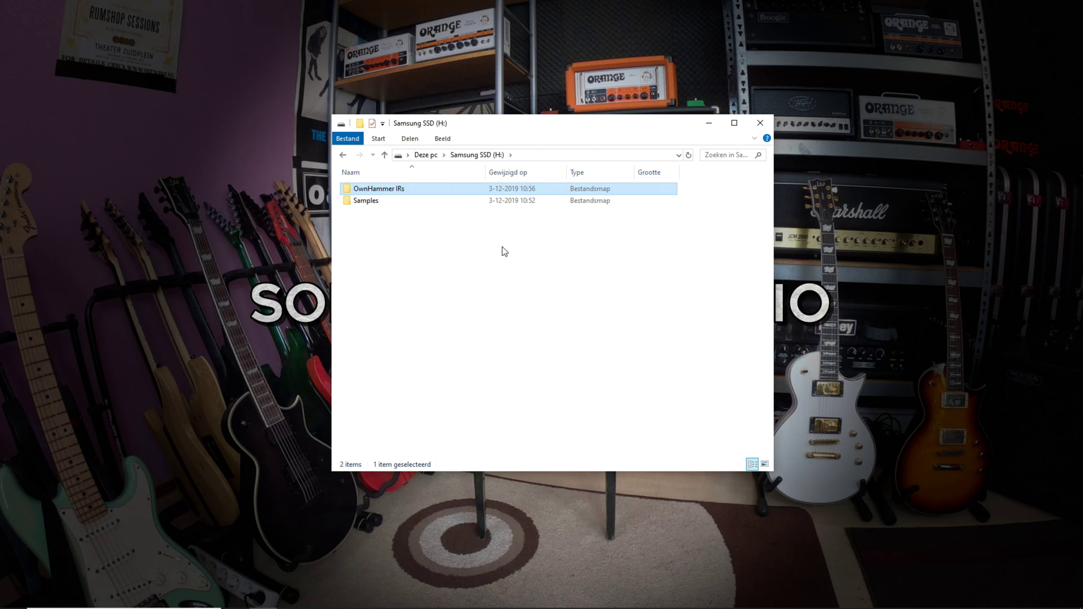
# Step: Look through the OwnHammer IRs docs > G115 documentation, then return to the sample-rate folders
pyautogui.doubleClick(392, 188)
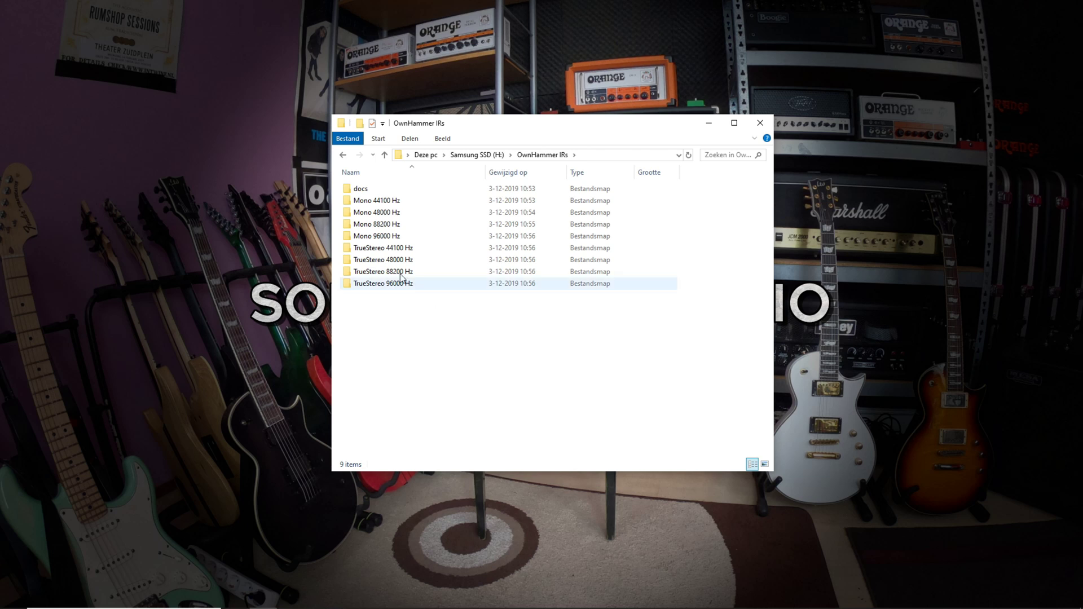
pyautogui.doubleClick(374, 187)
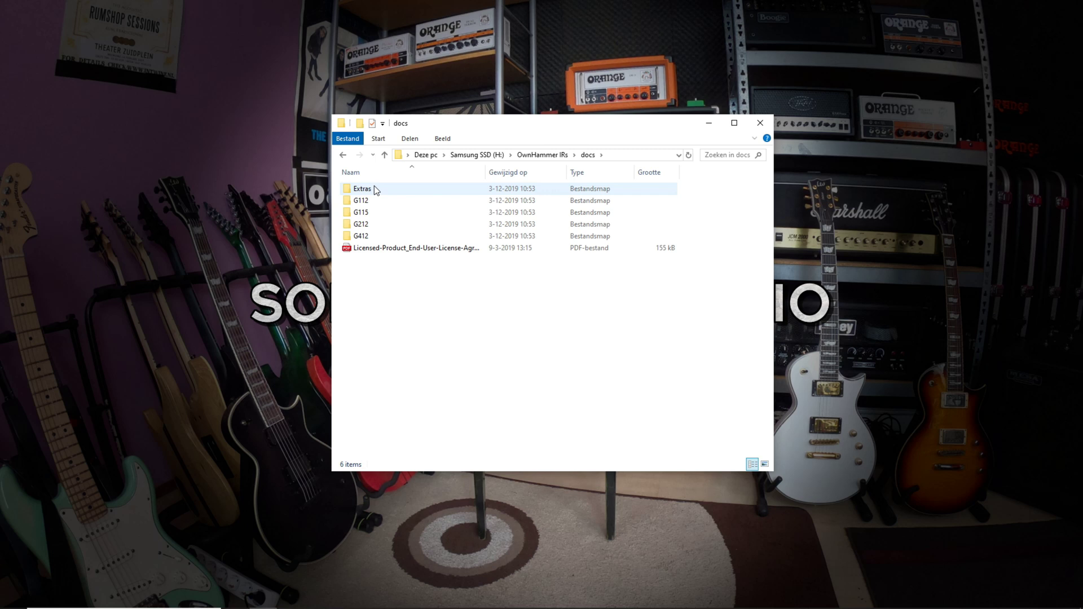
pyautogui.doubleClick(384, 215)
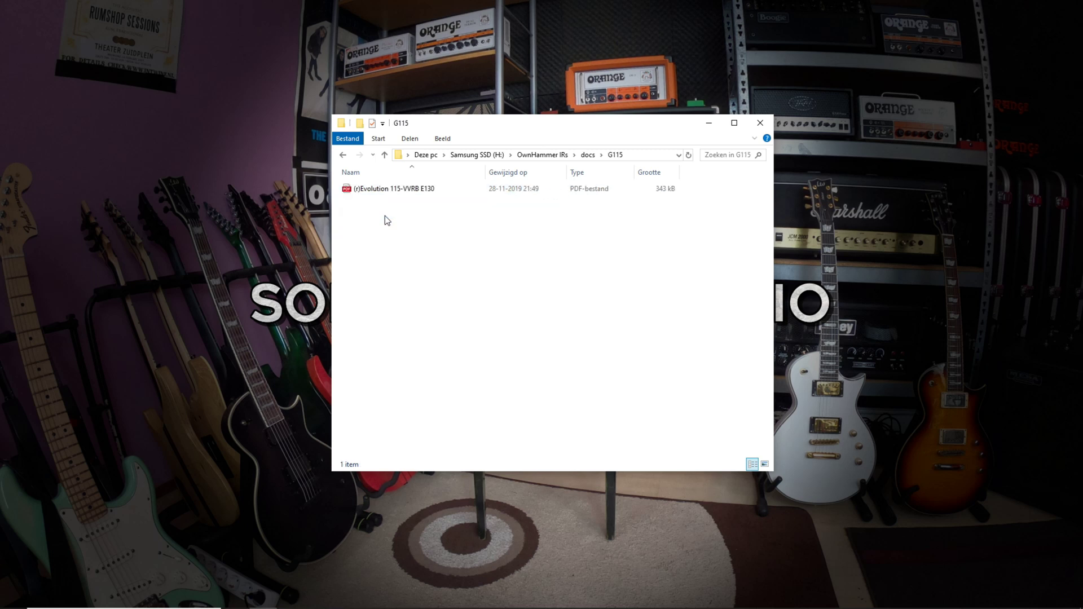
pyautogui.click(343, 155)
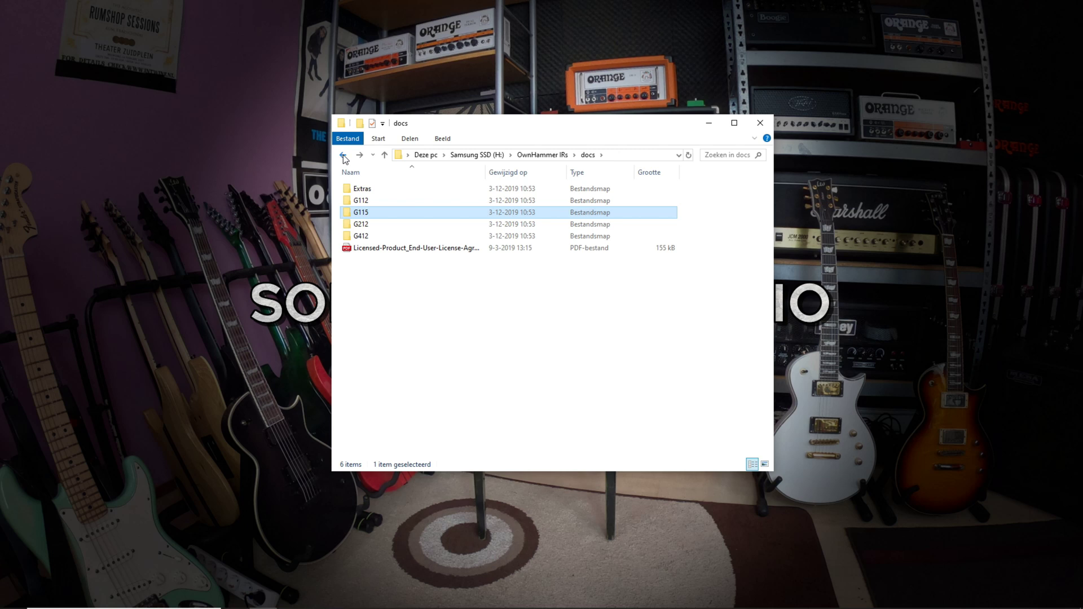
pyautogui.click(344, 155)
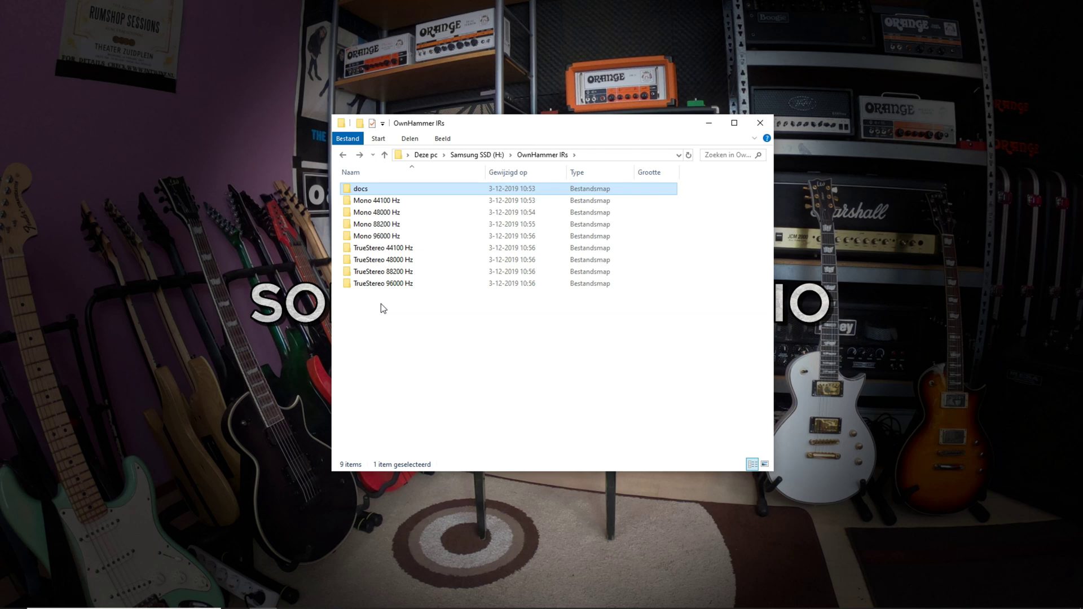
# Step: Drill down through Mono 48000 Hz > 412 MRBW into the M75-GNR cabinet folder
pyautogui.click(386, 214)
pyautogui.doubleClick(385, 214)
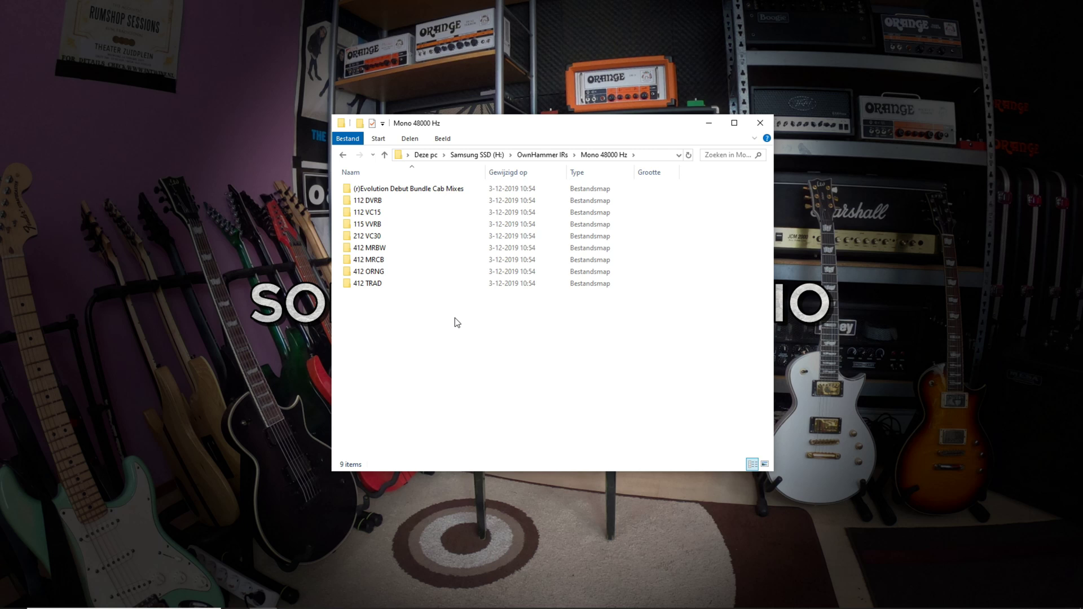
pyautogui.press('Down')
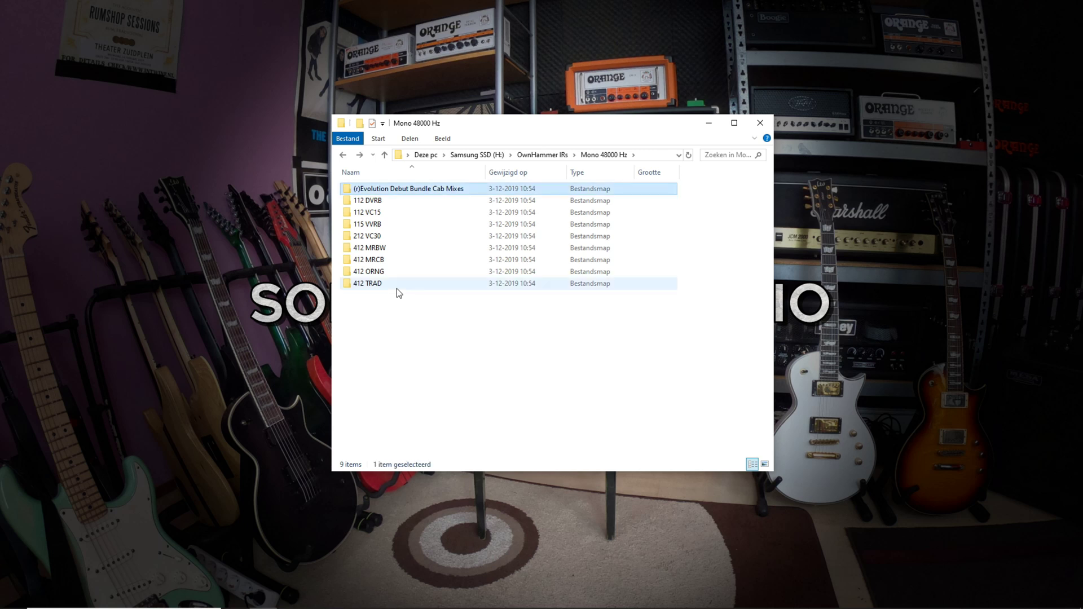
pyautogui.doubleClick(383, 249)
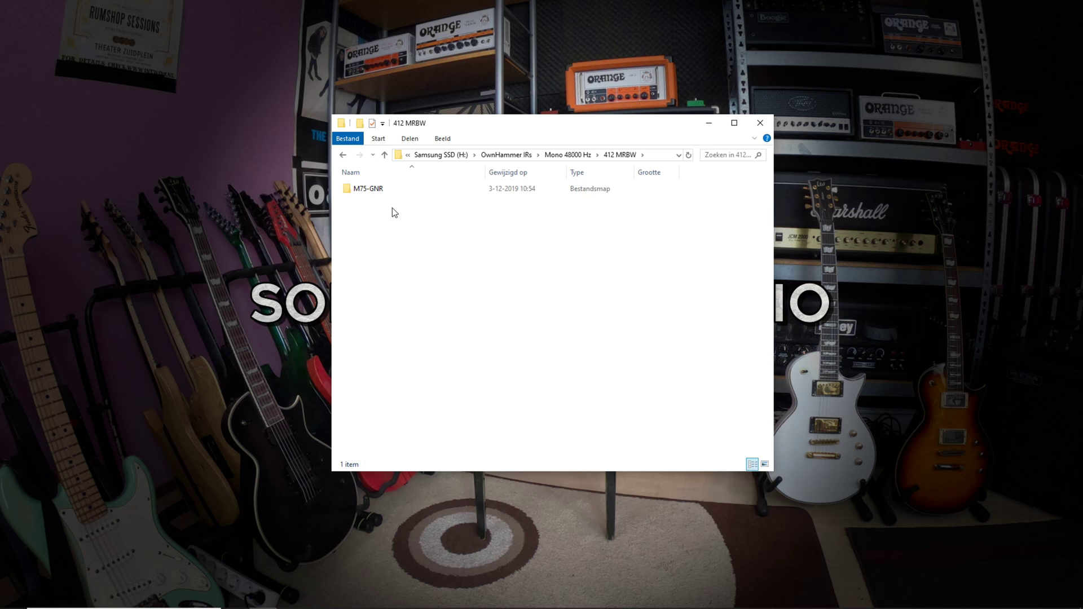
pyautogui.doubleClick(367, 190)
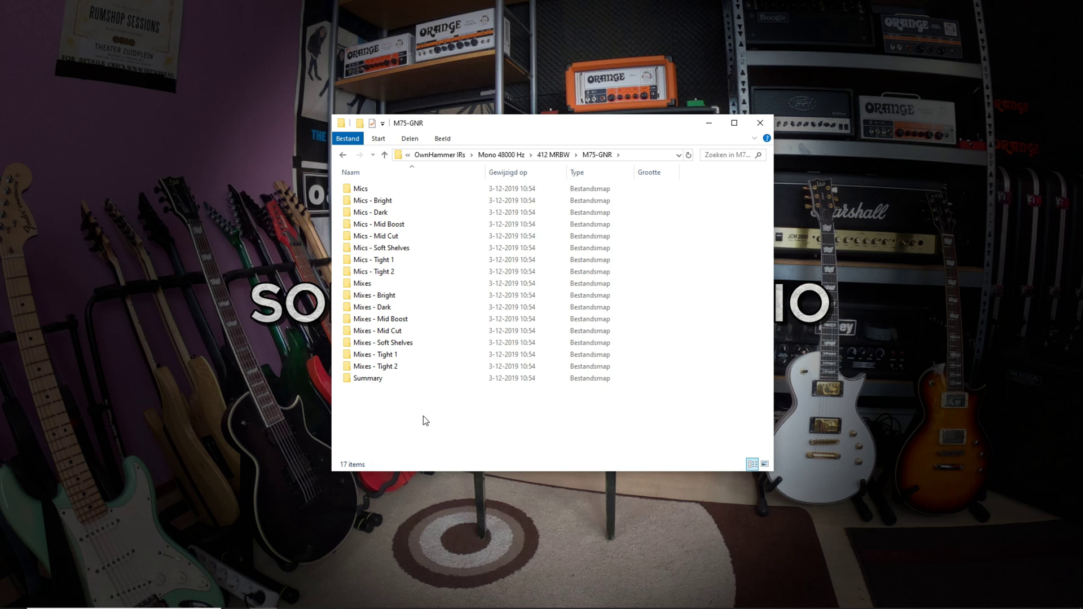
pyautogui.doubleClick(388, 379)
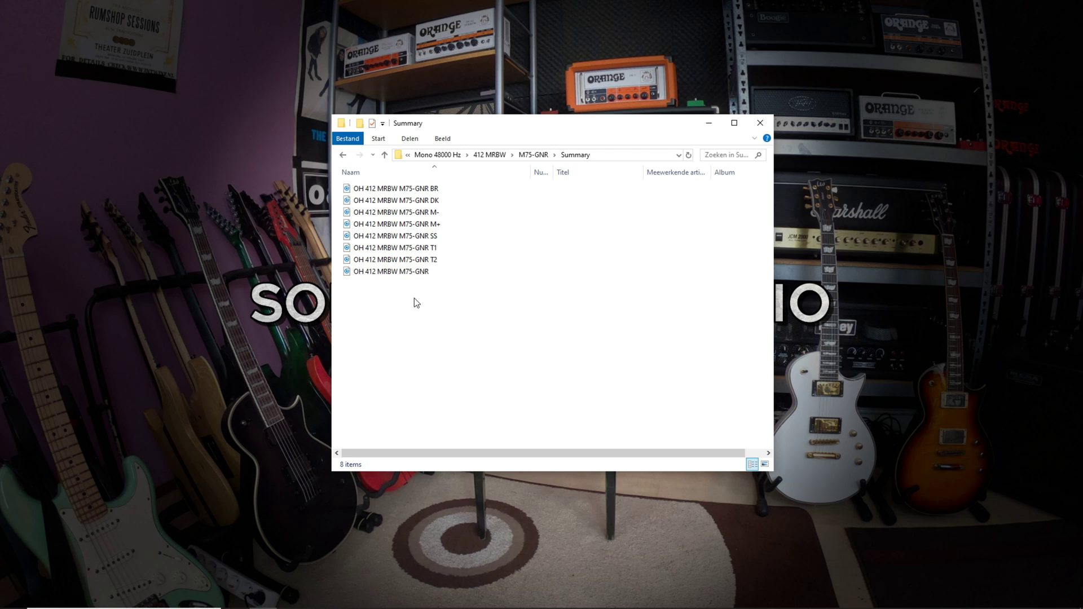
pyautogui.click(398, 274)
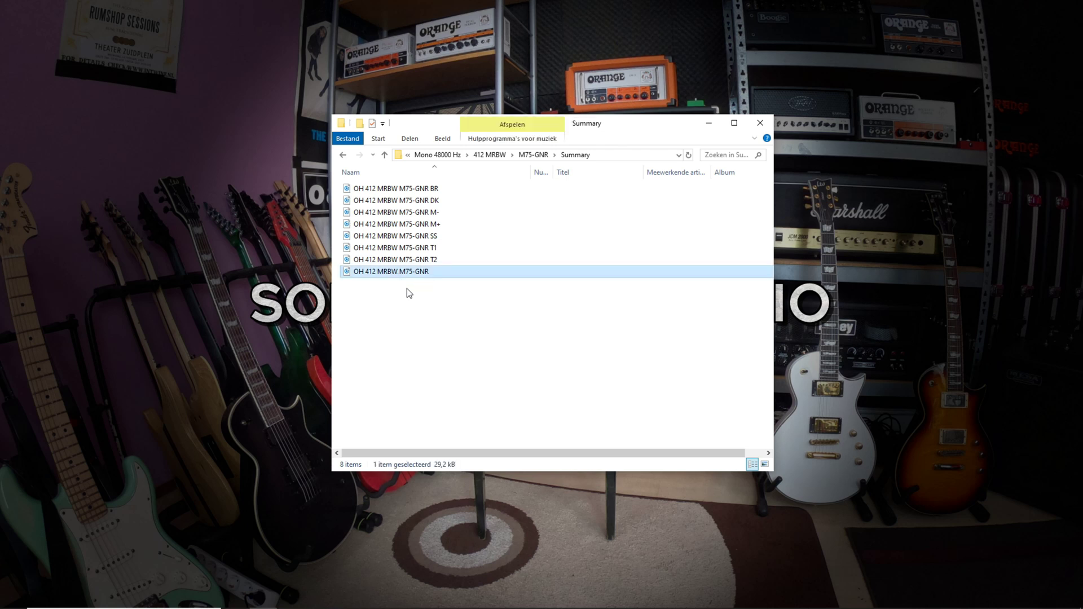
pyautogui.click(440, 189)
pyautogui.keyDown('shift'); pyautogui.click(439, 259); pyautogui.keyUp('shift')
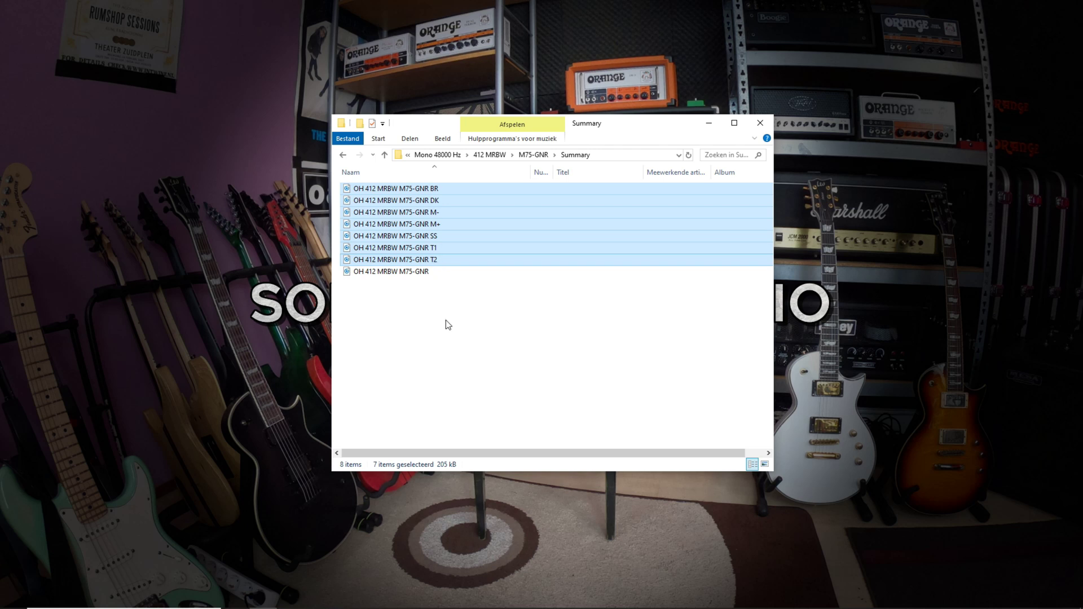
pyautogui.click(535, 155)
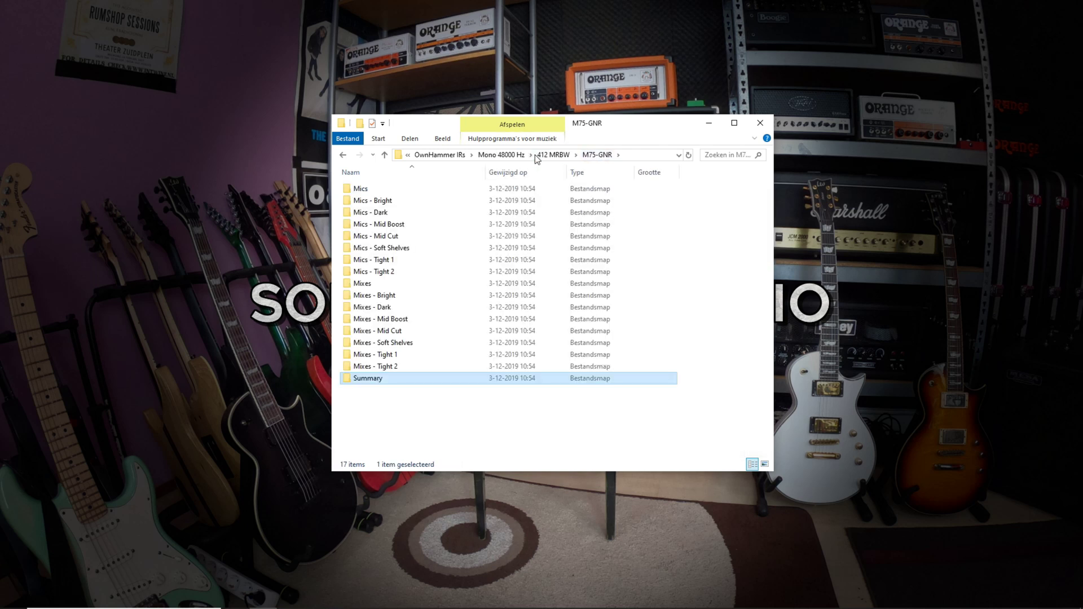
pyautogui.doubleClick(374, 188)
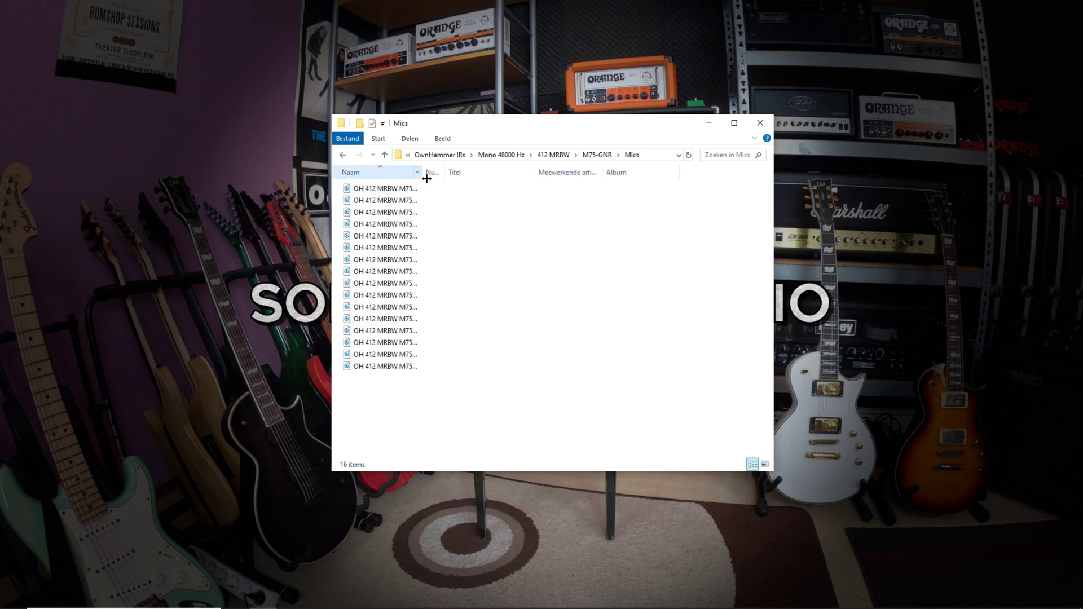
pyautogui.moveTo(427, 179); pyautogui.dragTo(448, 177)
pyautogui.doubleClick(448, 177)
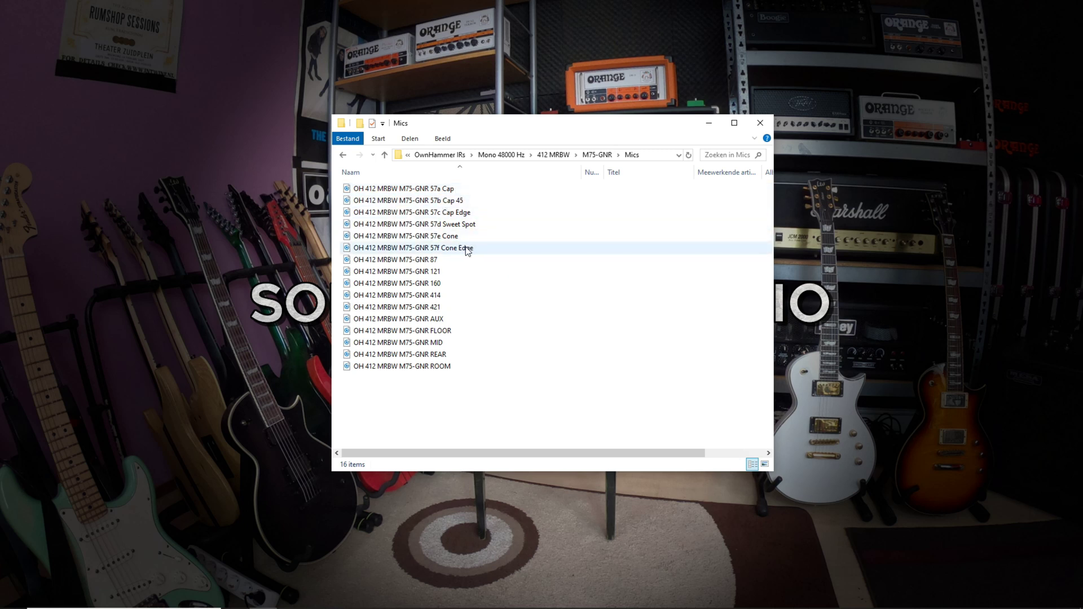
pyautogui.moveTo(487, 306)
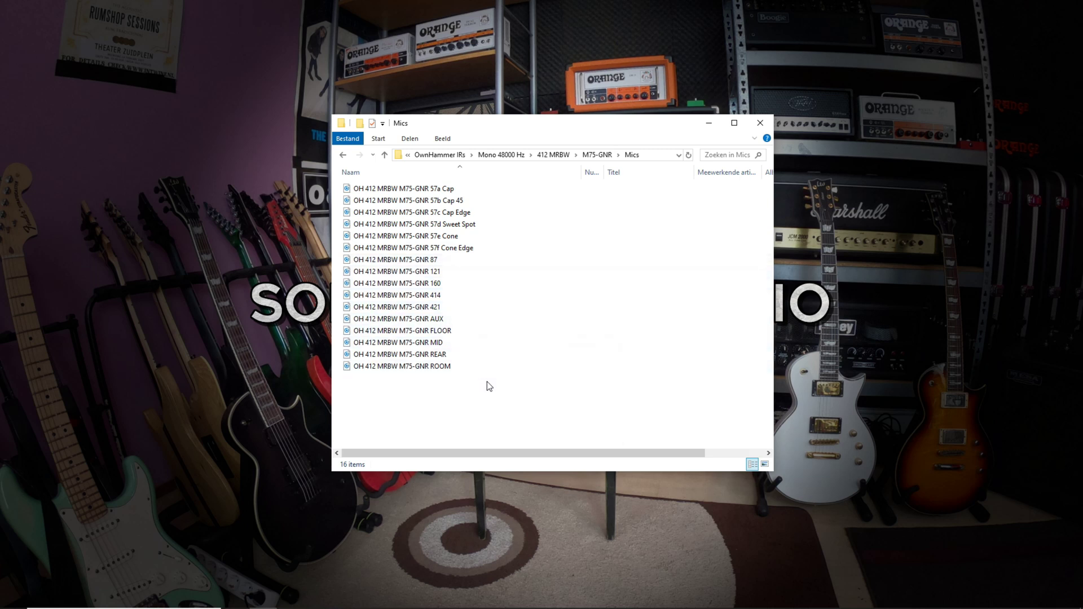
pyautogui.click(342, 155)
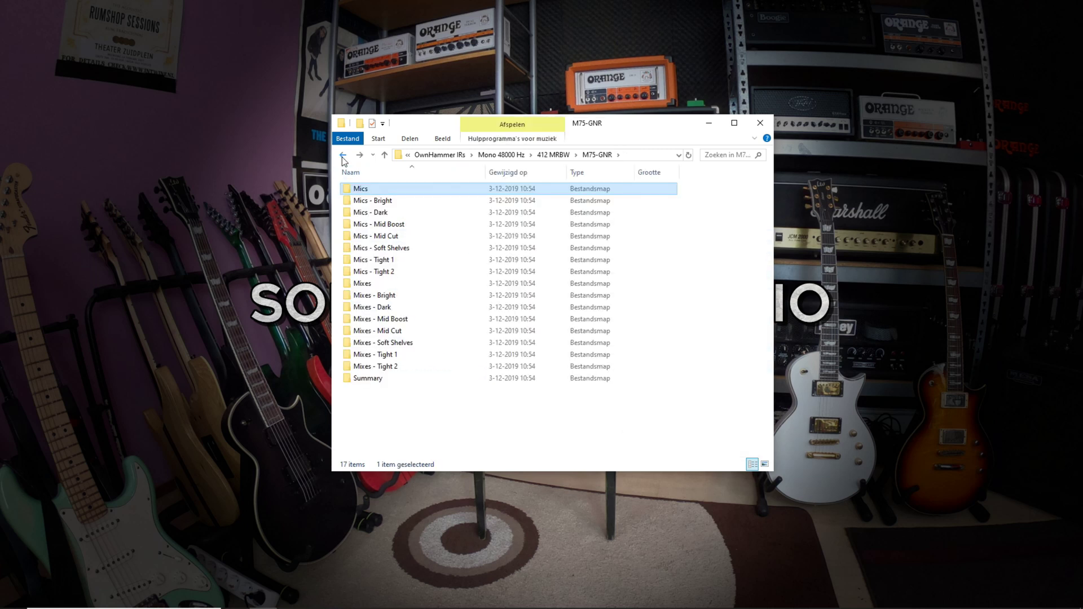
pyautogui.keyDown('shift'); pyautogui.click(372, 271); pyautogui.keyUp('shift')
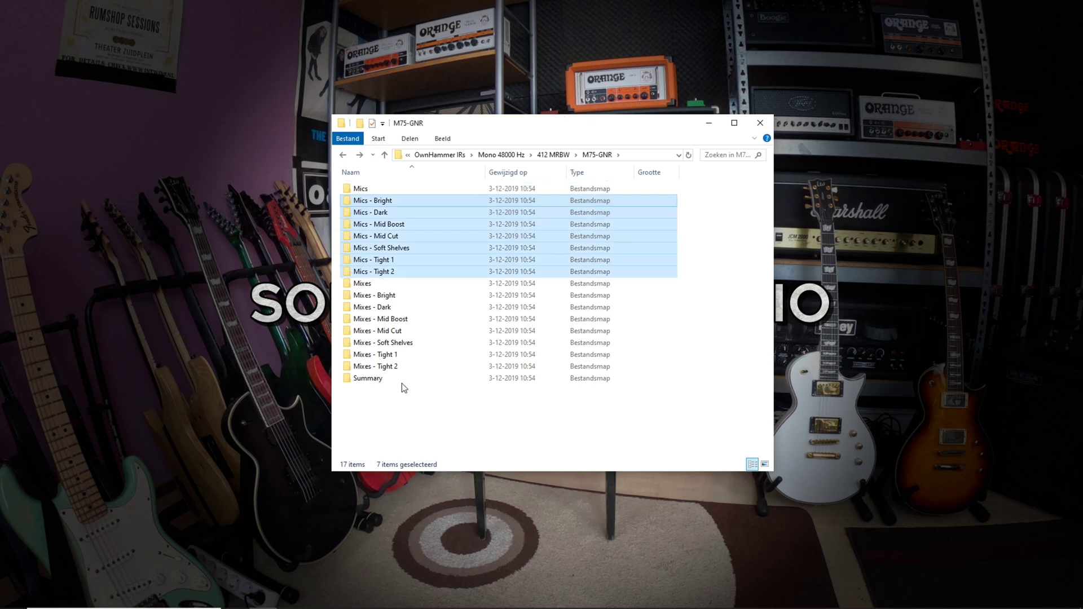
pyautogui.keyDown('ctrl'); pyautogui.click(391, 191); pyautogui.keyUp('ctrl')
pyautogui.doubleClick(397, 201)
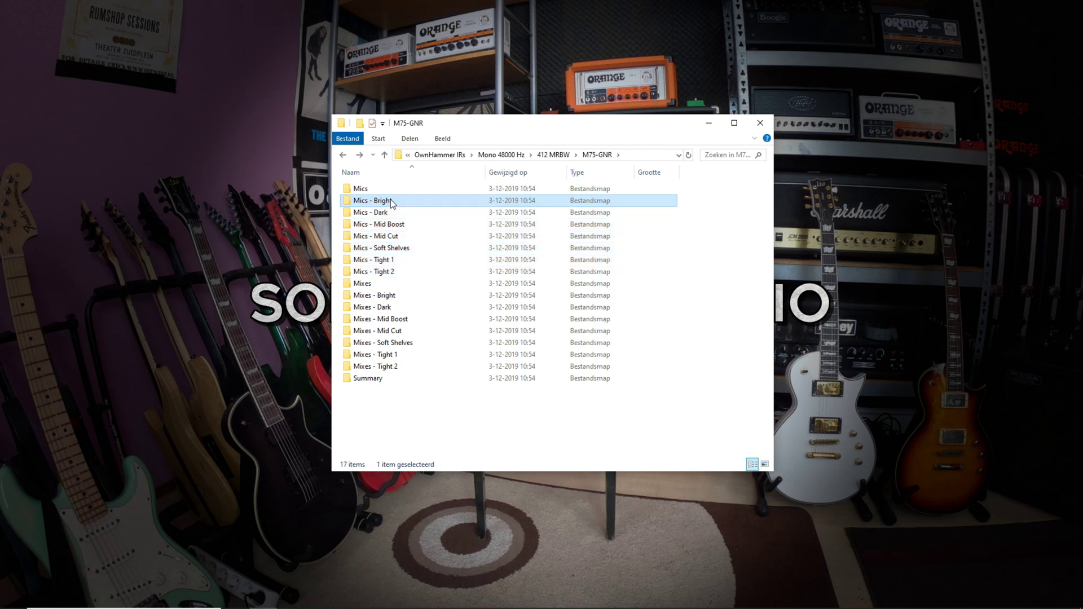
pyautogui.moveTo(423, 172); pyautogui.dragTo(535, 175)
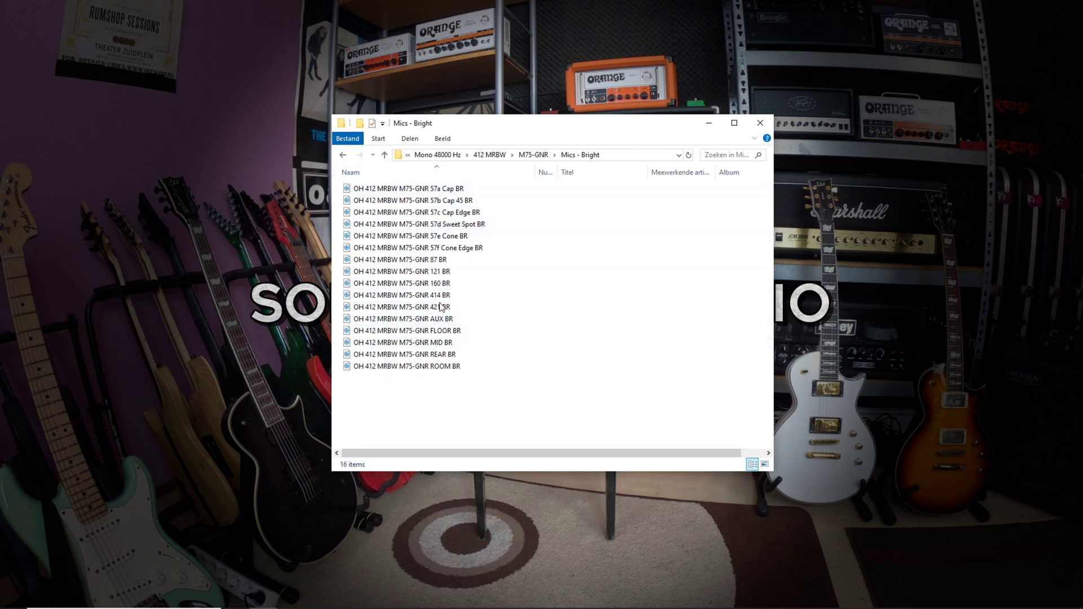
pyautogui.press('BackSpace')
pyautogui.click(419, 225)
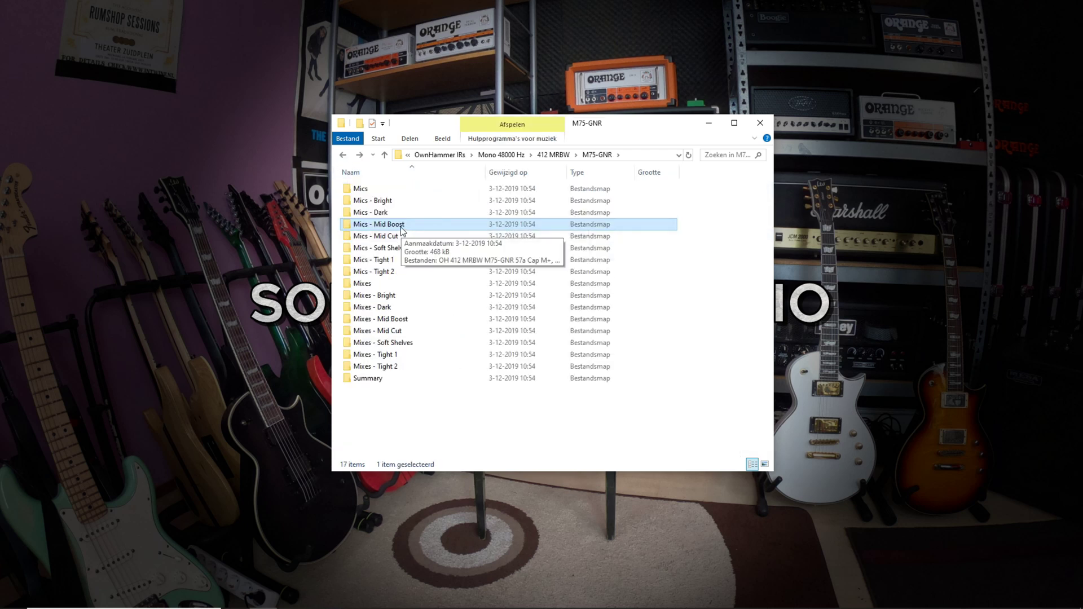
pyautogui.doubleClick(402, 225)
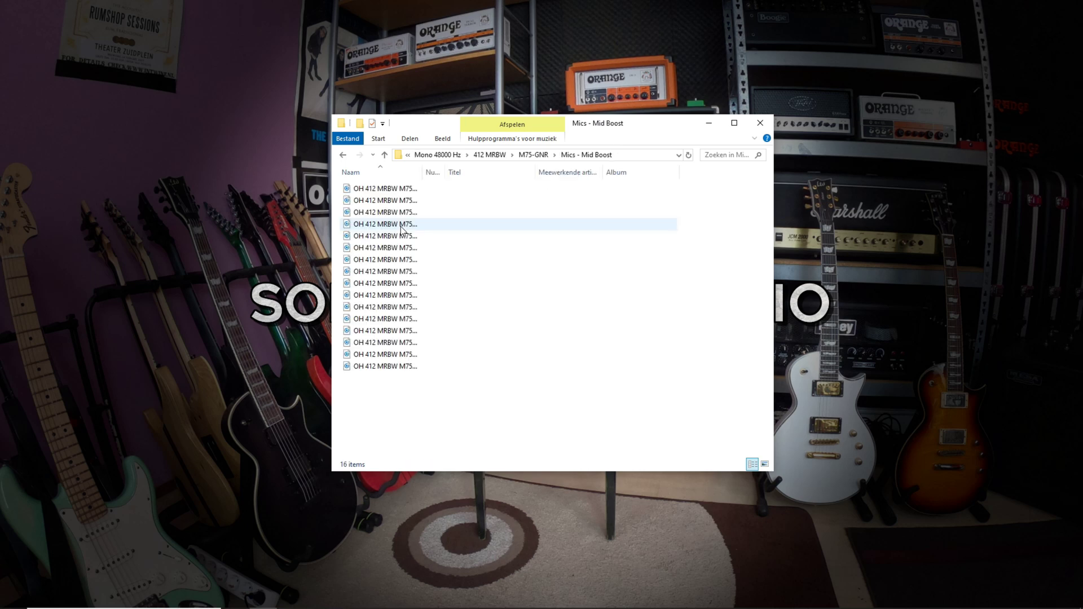
pyautogui.moveTo(470, 182); pyautogui.dragTo(551, 186)
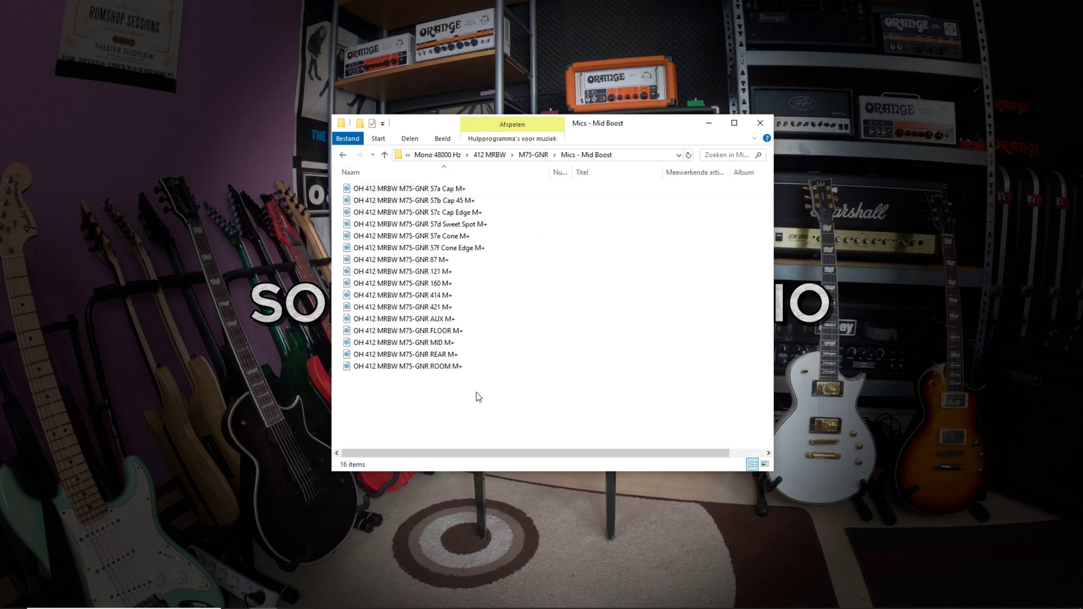
# Step: Open M75-GNR's Mixes folder and browse its 60 impulse files
pyautogui.press('BackSpace')
pyautogui.doubleClick(374, 283)
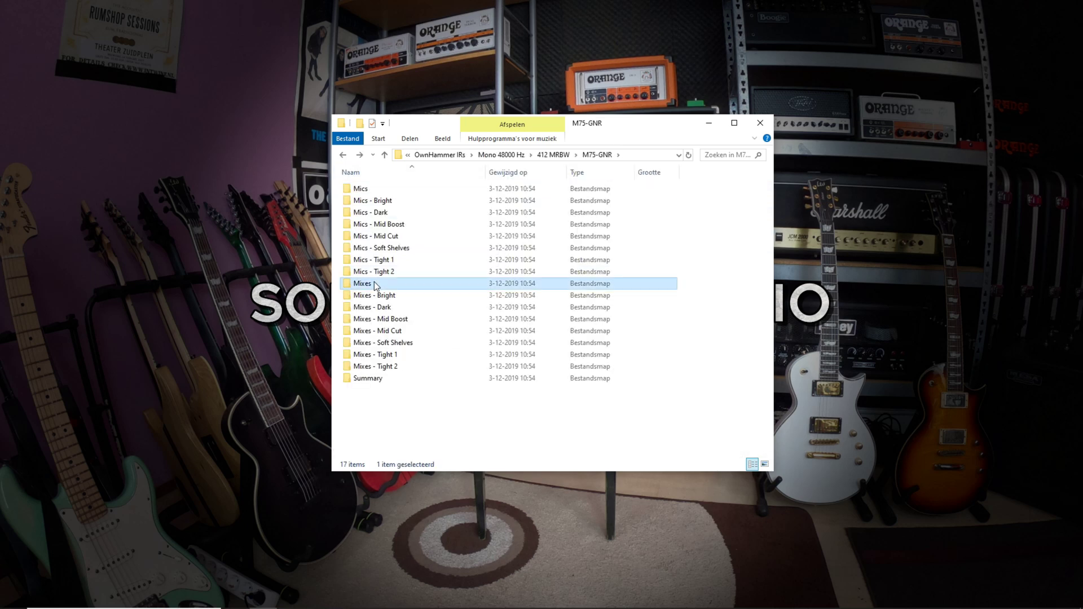
pyautogui.moveTo(423, 175); pyautogui.dragTo(554, 176)
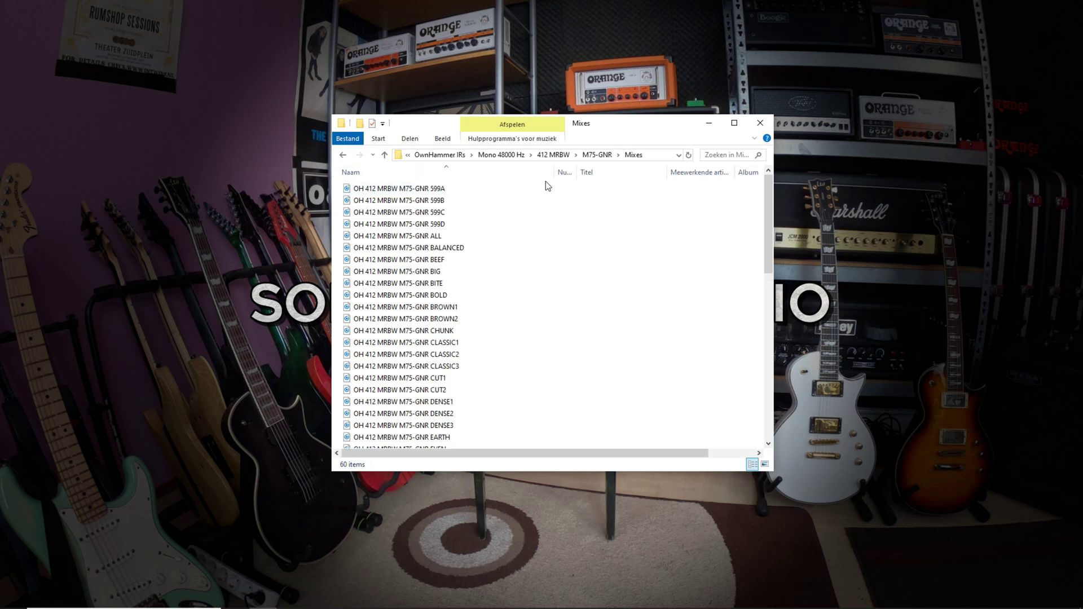
pyautogui.moveTo(767, 184); pyautogui.dragTo(771, 347)
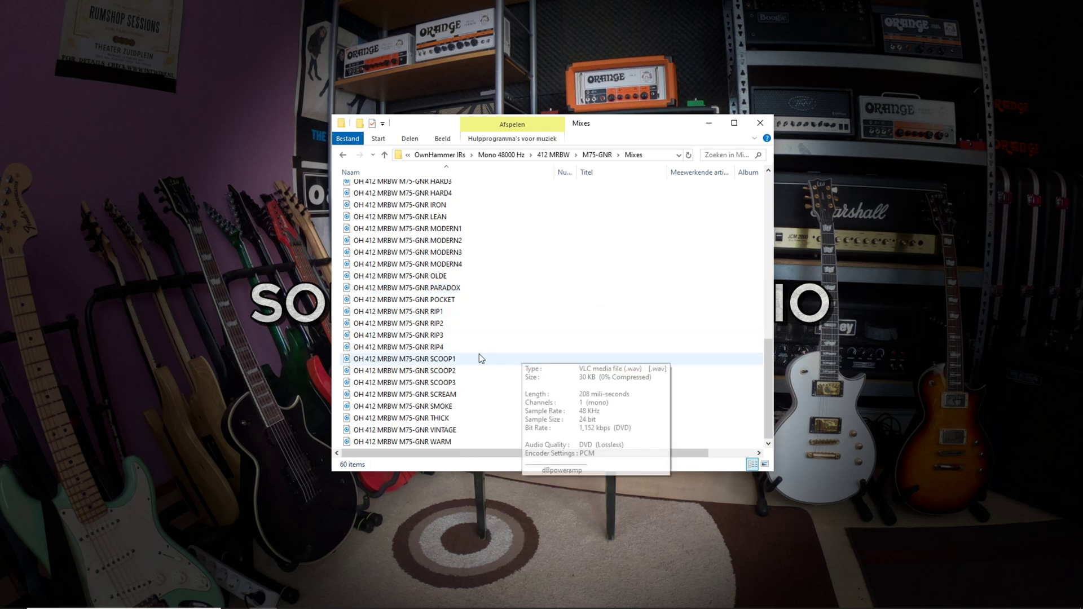
pyautogui.scroll(12, 755, 314)
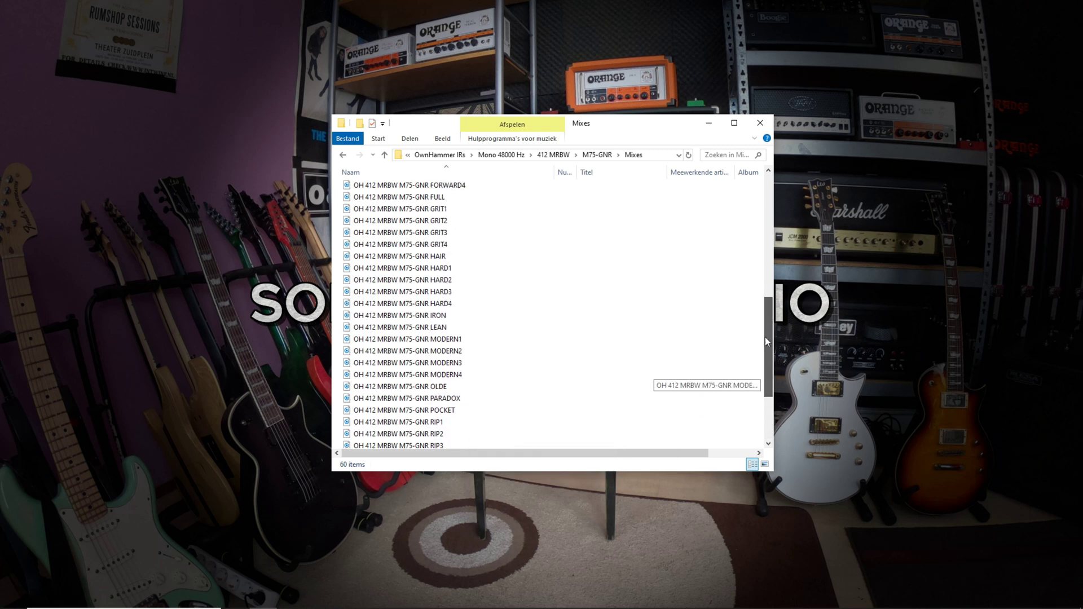
# Step: Back in M75-GNR, select Mixes - Bright through Mixes - Tight 2, then clear the selection
pyautogui.click(343, 155)
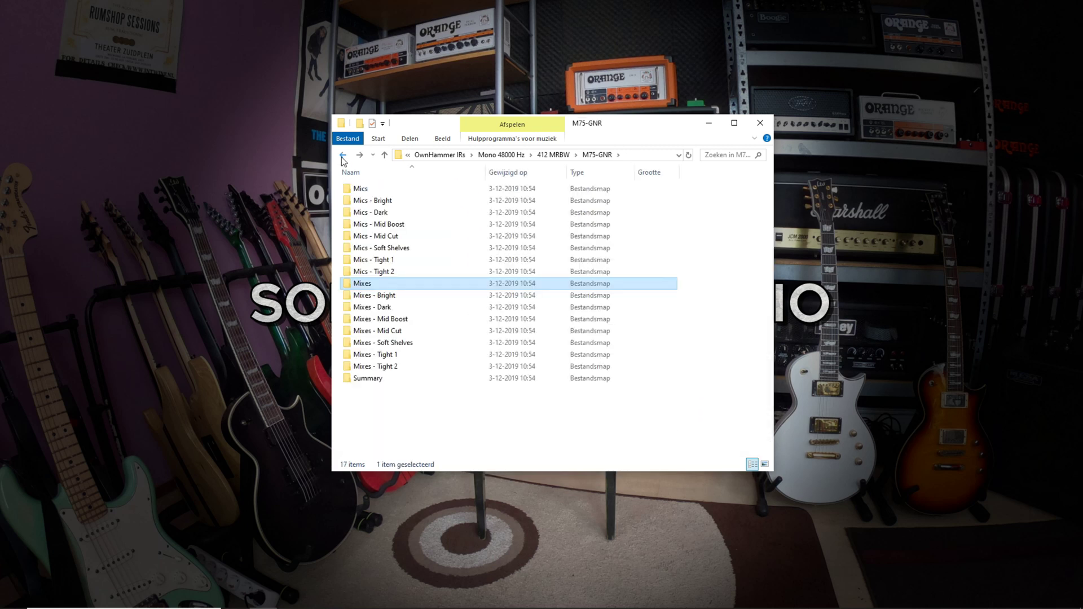
pyautogui.click(376, 295)
pyautogui.keyDown('shift'); pyautogui.click(388, 366); pyautogui.keyUp('shift')
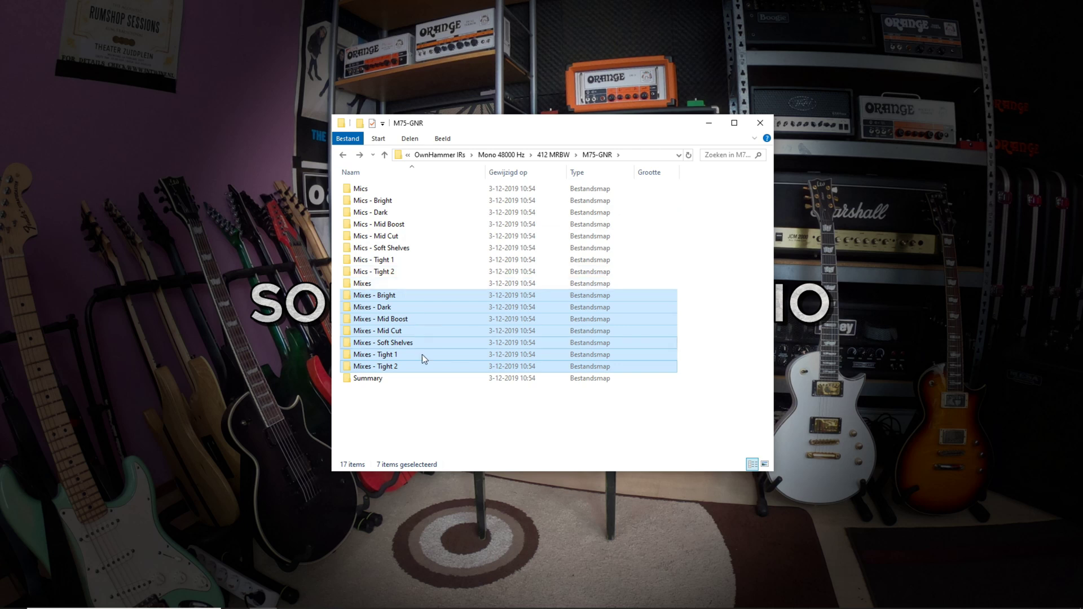
pyautogui.click(411, 403)
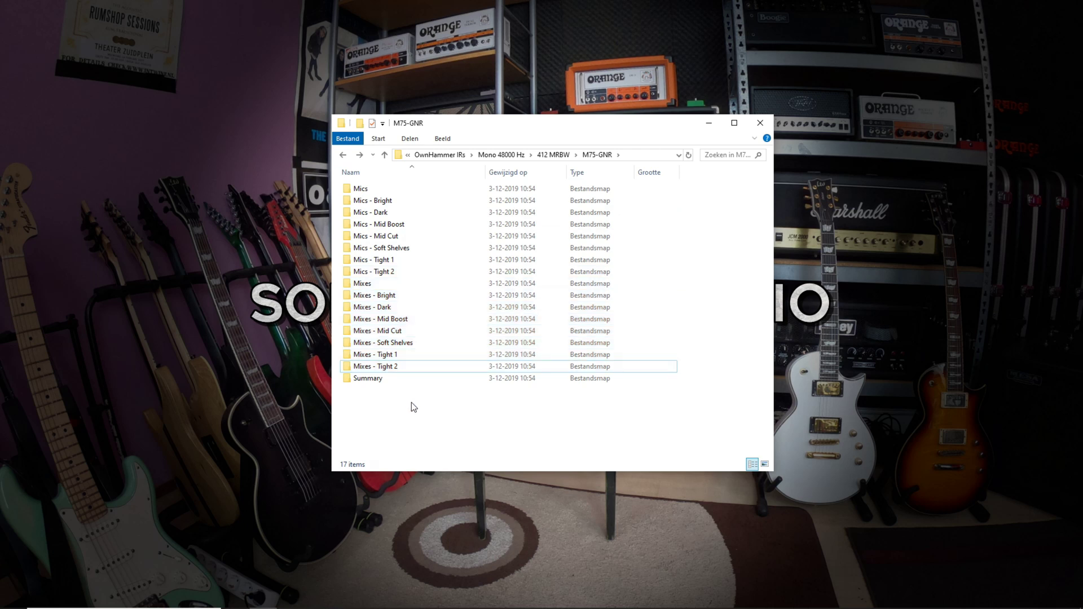
pyautogui.doubleClick(392, 379)
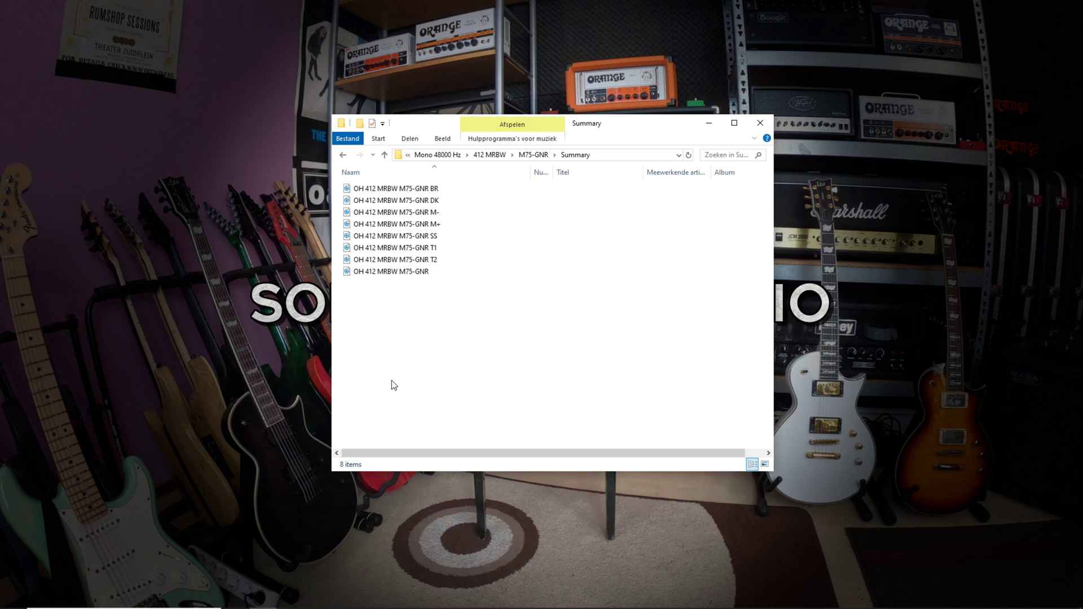
pyautogui.hotkey('alt', 'Left')
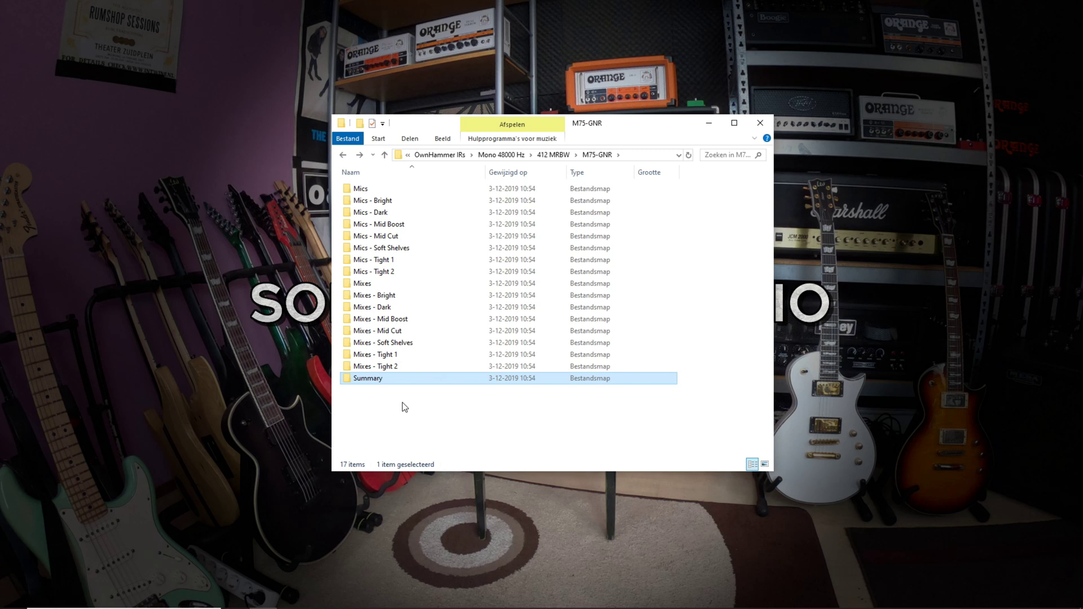
pyautogui.click(394, 305)
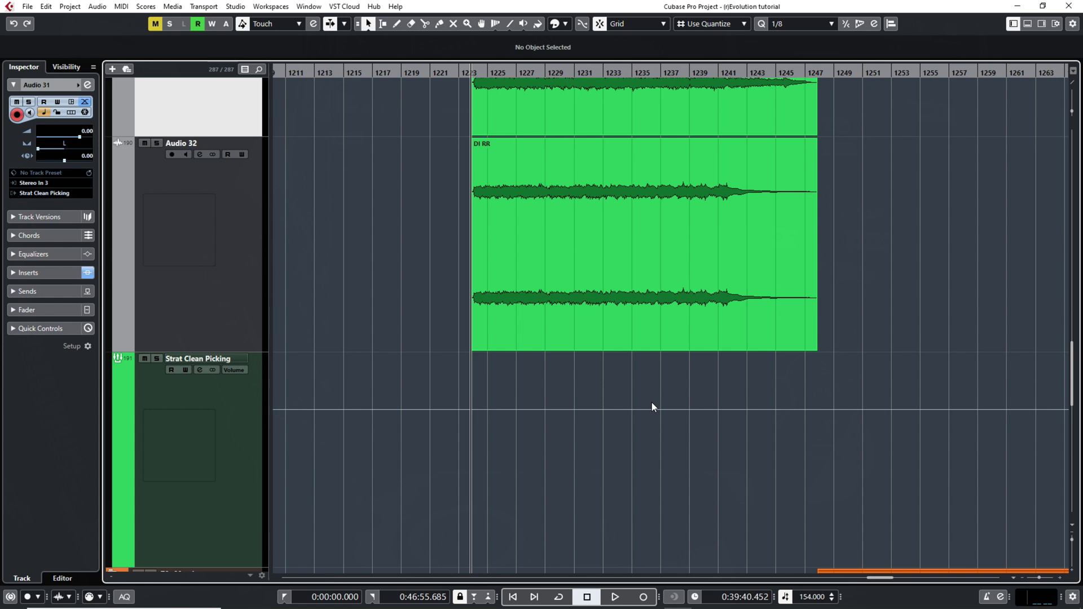
# Step: Inspect Audio 32's Helix Native insert (Derailed Ingrid amp, reverb), then select Strat Clean Picking
pyautogui.click(197, 254)
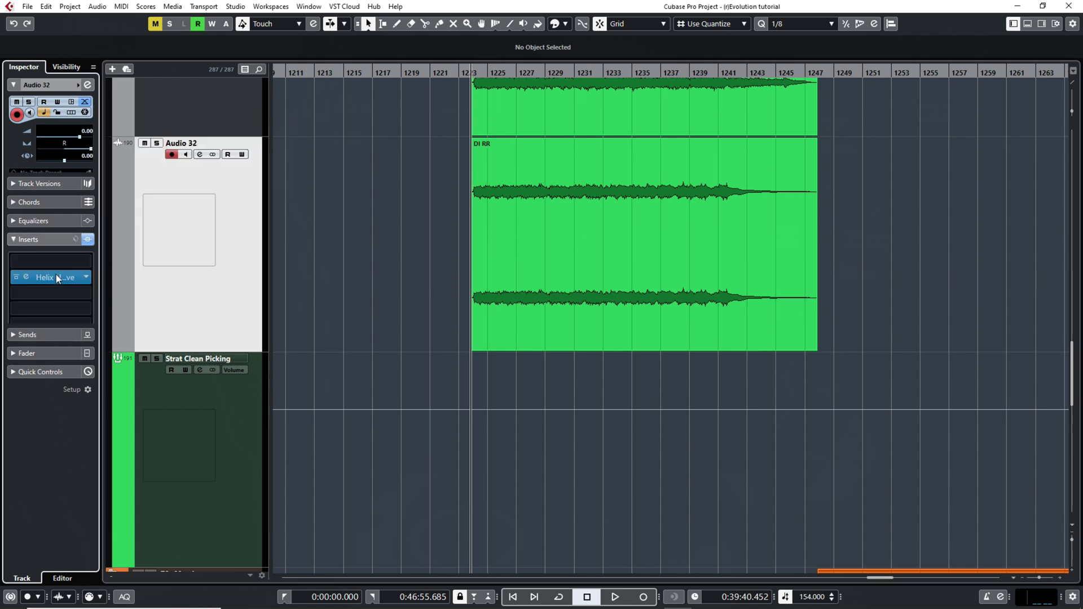
pyautogui.click(56, 274)
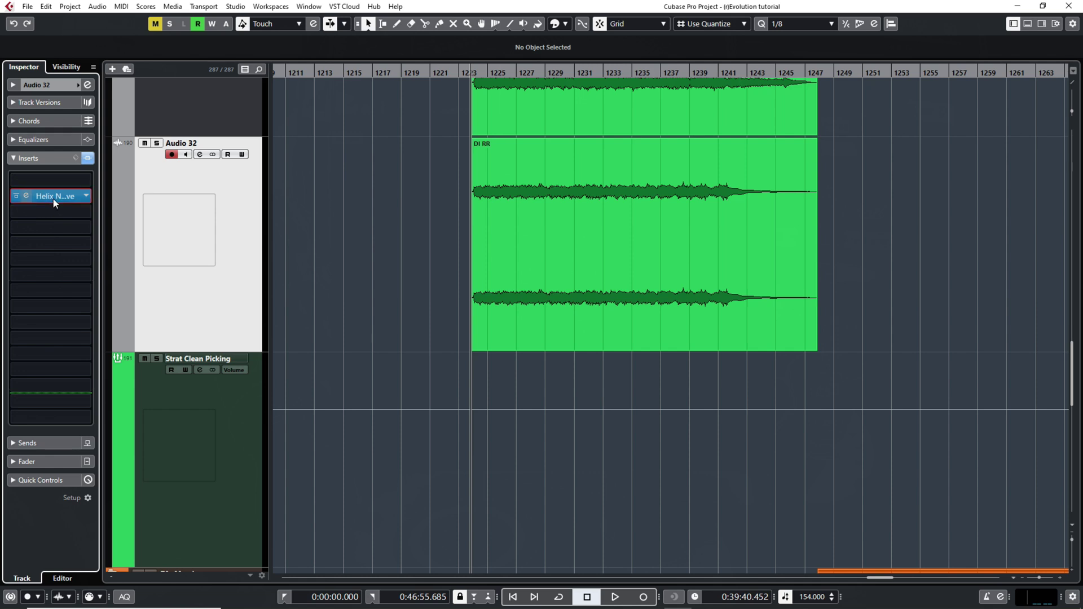
pyautogui.click(53, 198)
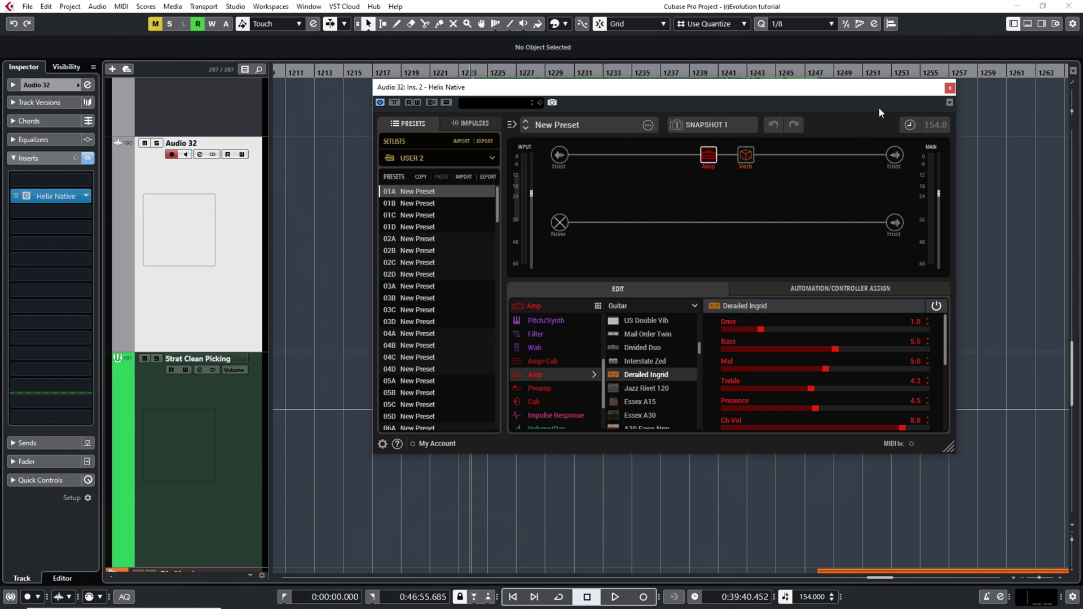
pyautogui.click(200, 389)
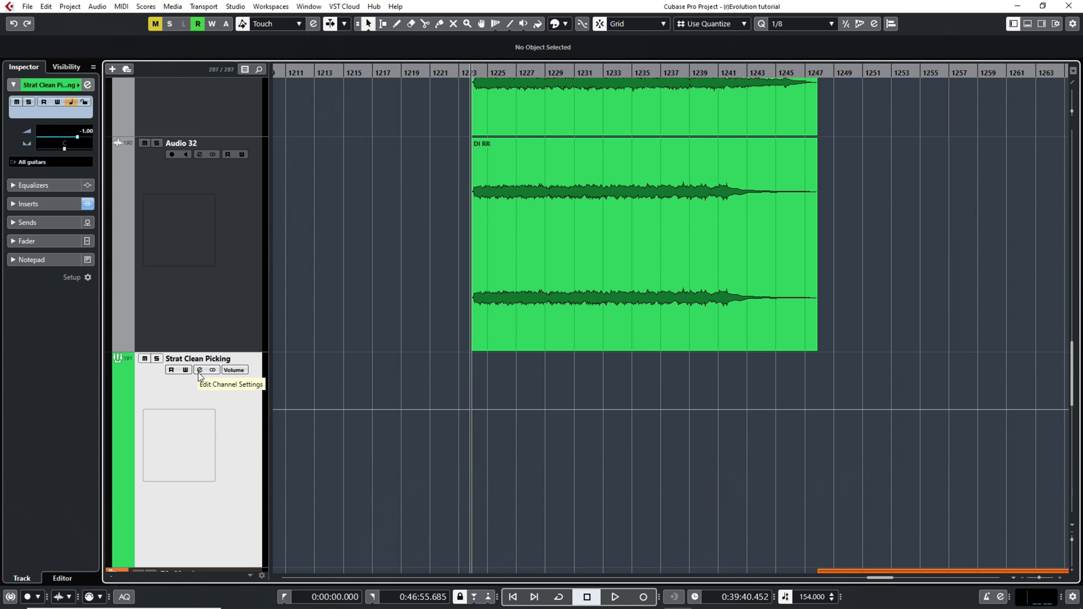
# Step: Audition Strat Clean Picking through its Ignite NadIR insert, then browse for a new IR file
pyautogui.click(39, 206)
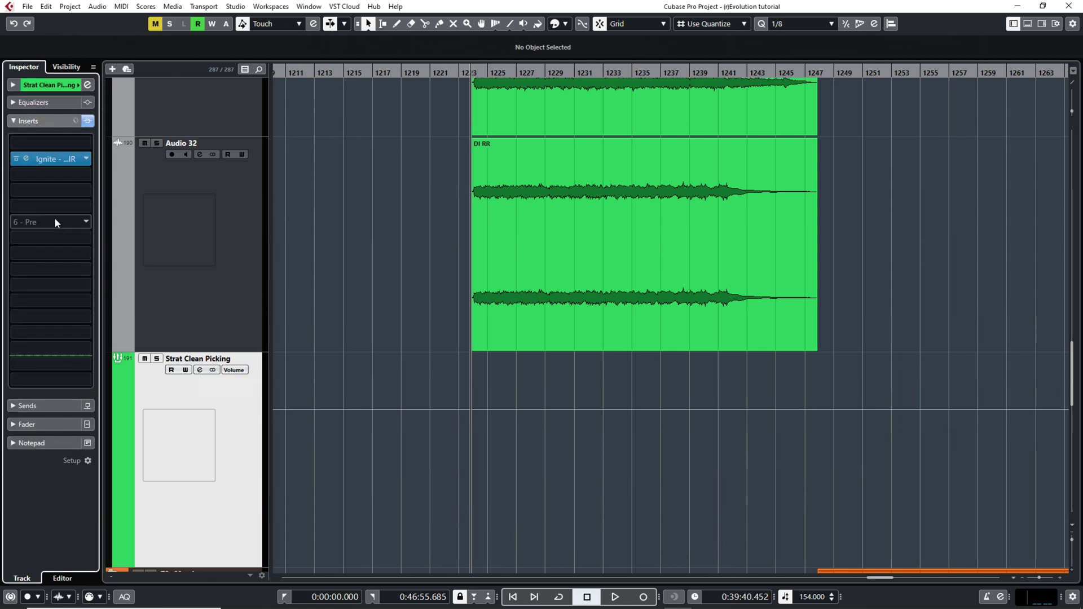
pyautogui.click(54, 165)
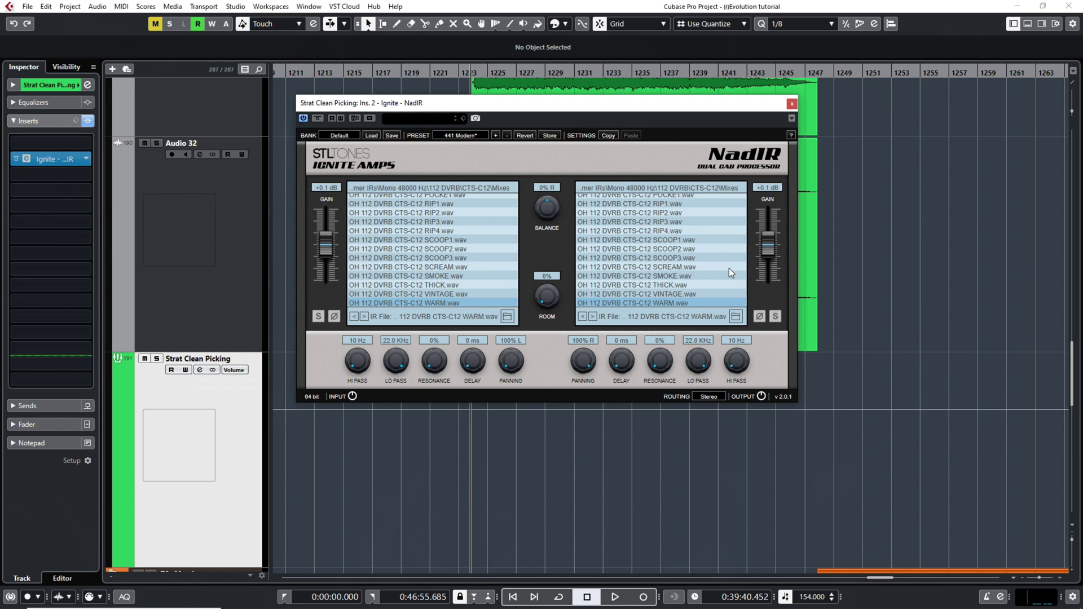
pyautogui.press('space')
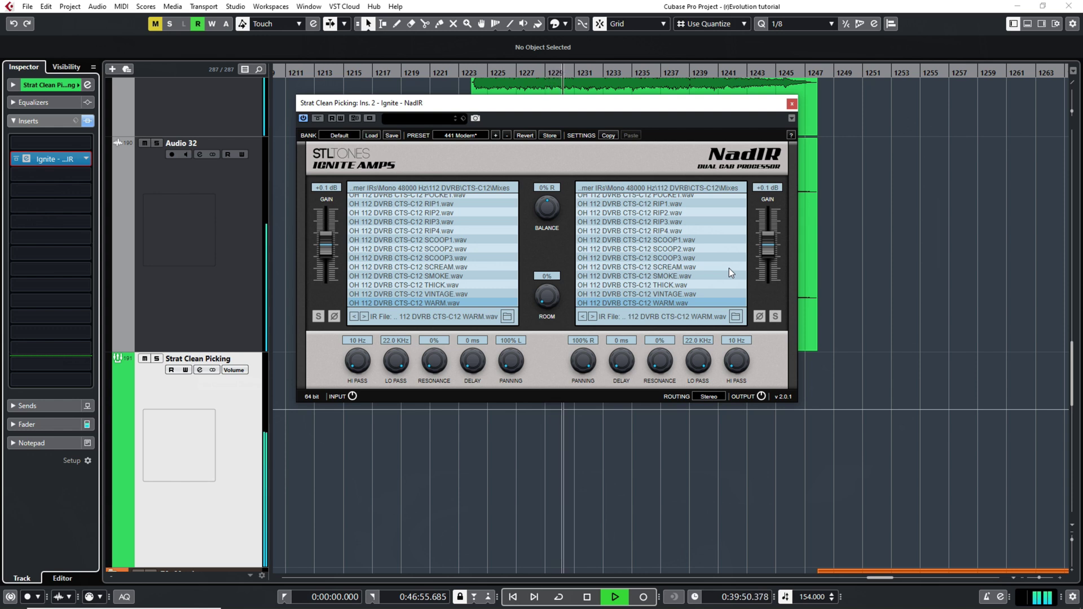
pyautogui.press('space')
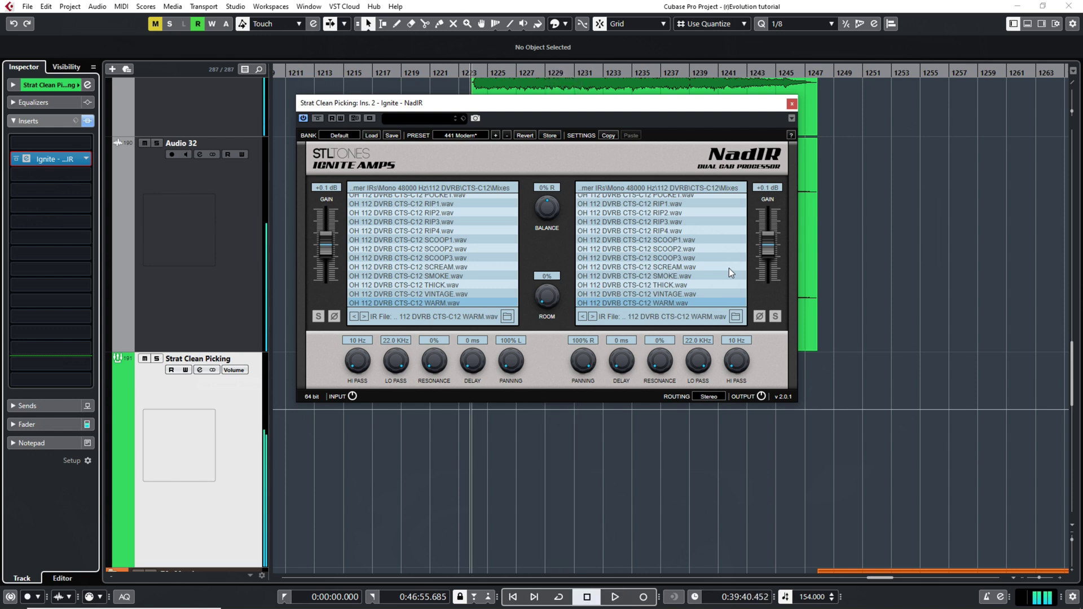
pyautogui.click(736, 316)
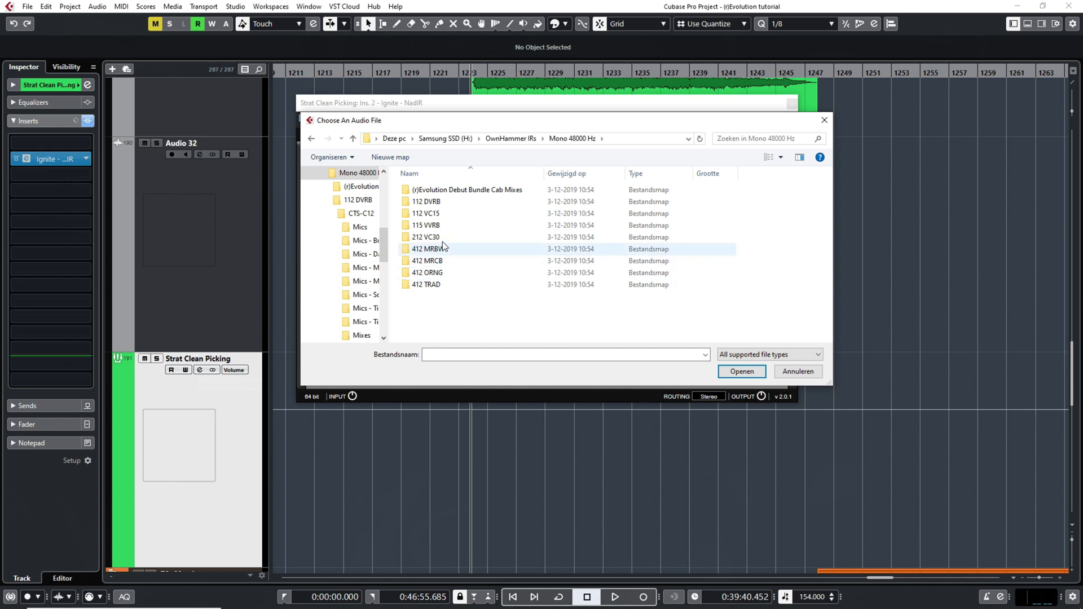
# Step: Load OH 115 VVRB E130 THICK from 115 VVRB > E130 > Mixes into both NadIR slots
pyautogui.doubleClick(437, 226)
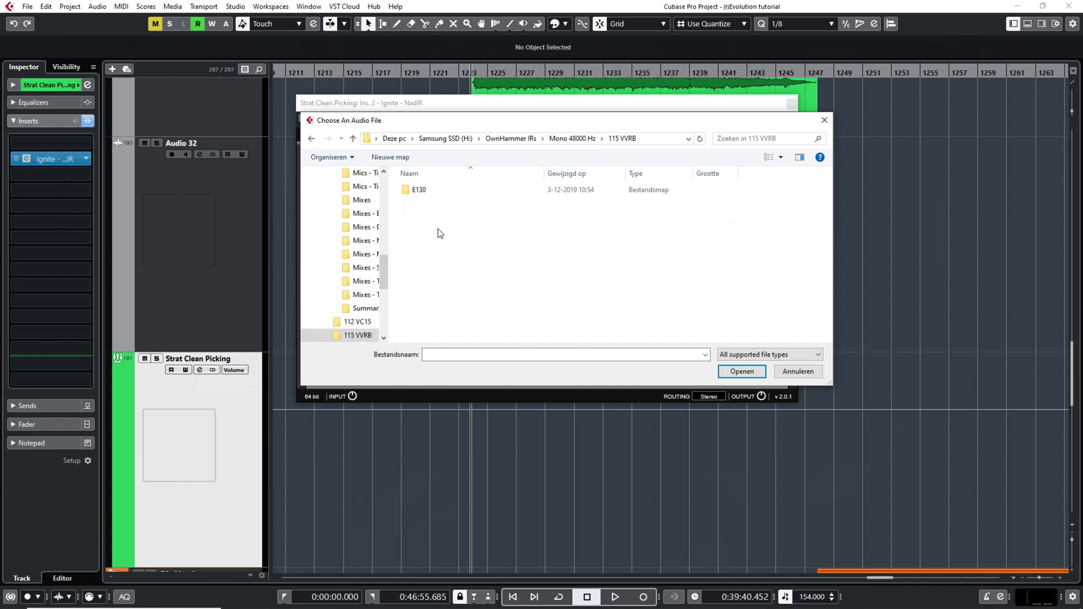
pyautogui.doubleClick(435, 190)
pyautogui.doubleClick(442, 284)
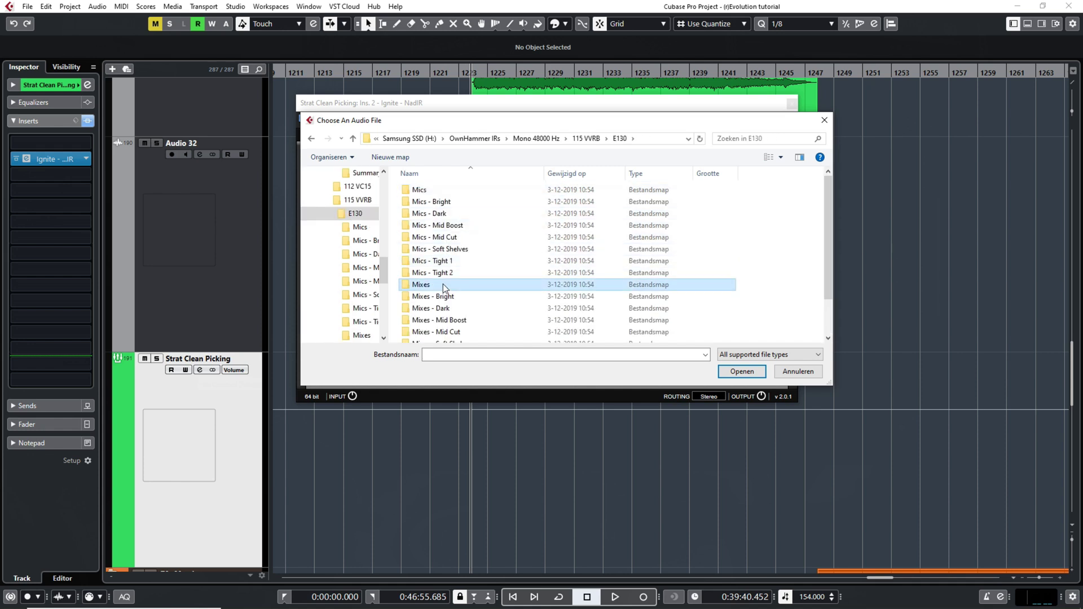
pyautogui.moveTo(829, 193); pyautogui.dragTo(839, 317)
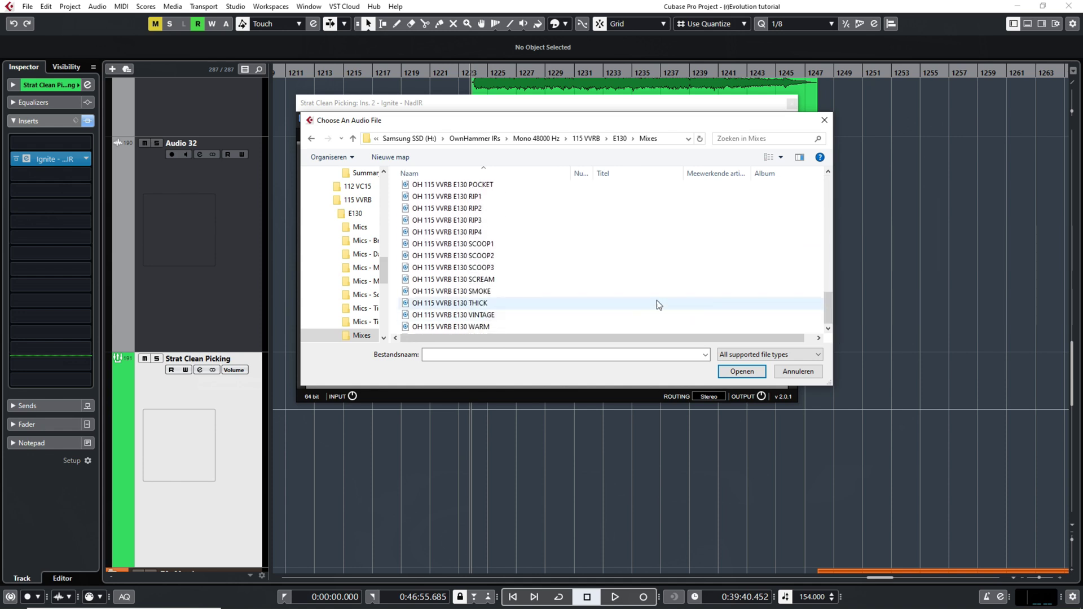
pyautogui.click(481, 304)
pyautogui.doubleClick(481, 304)
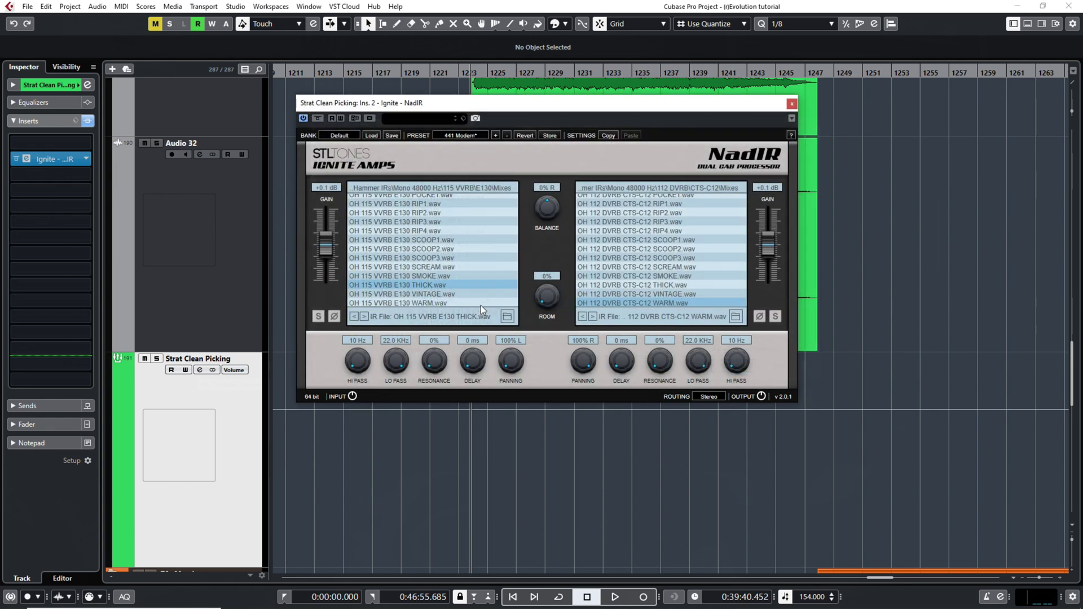
pyautogui.click(736, 317)
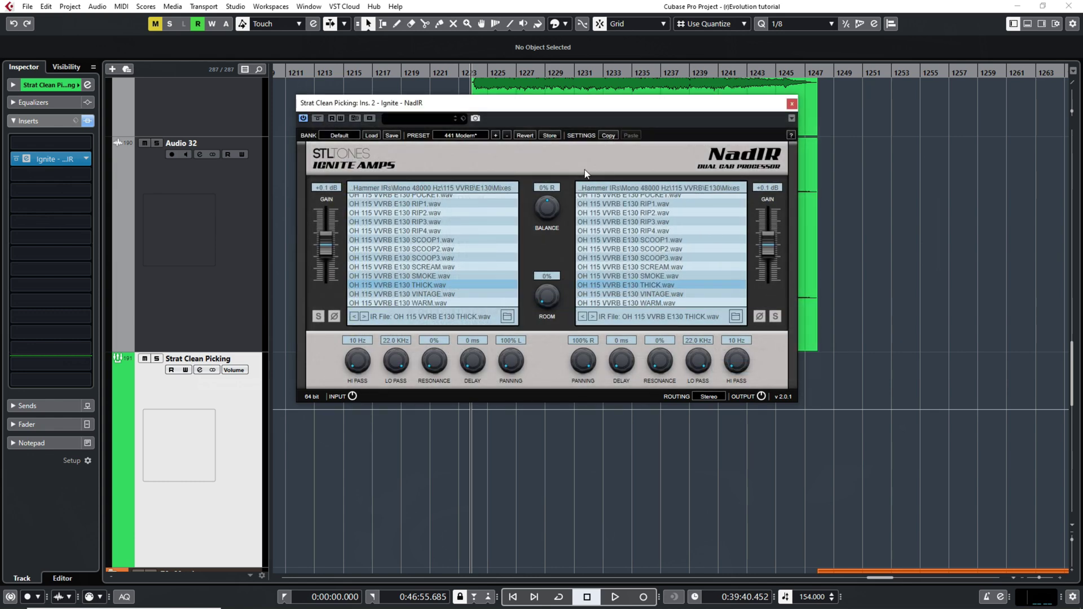
# Step: Play back the guitar to hear the THICK impulse
pyautogui.press('space')
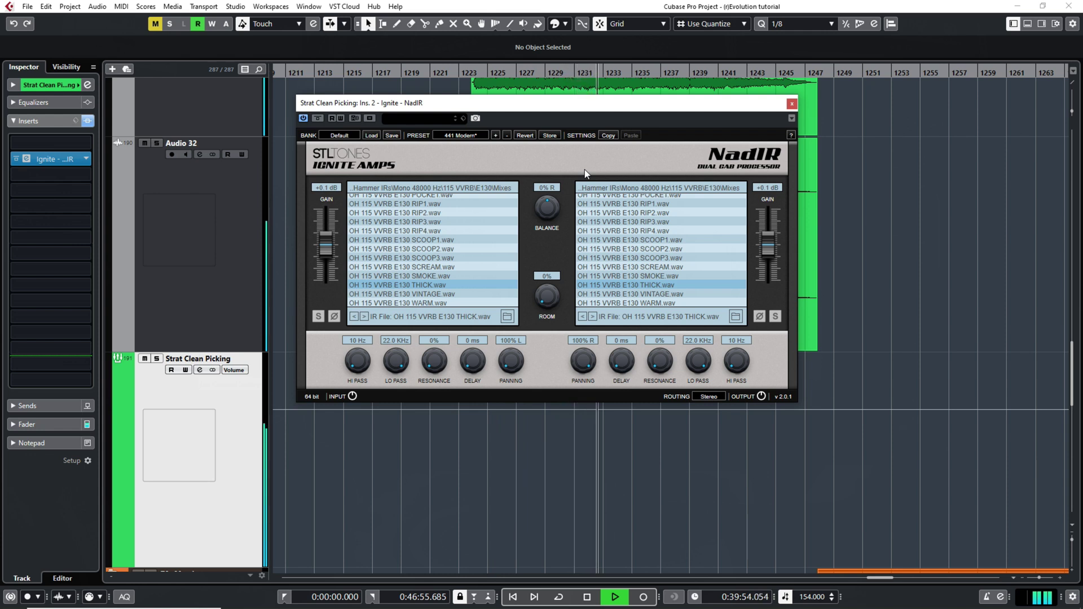
pyautogui.press('space')
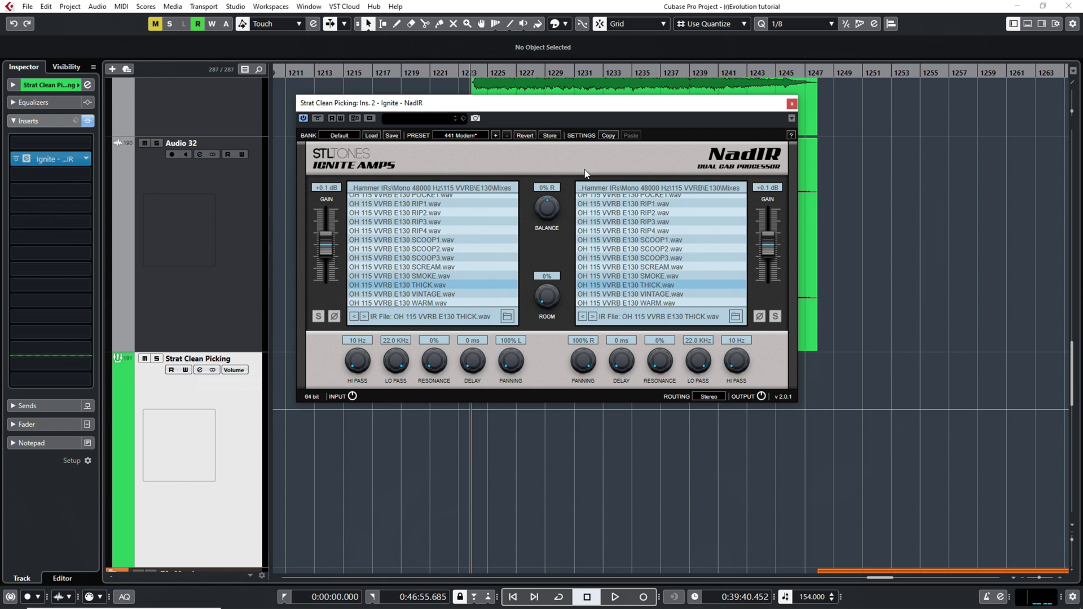
pyautogui.scroll(1, 465, 261)
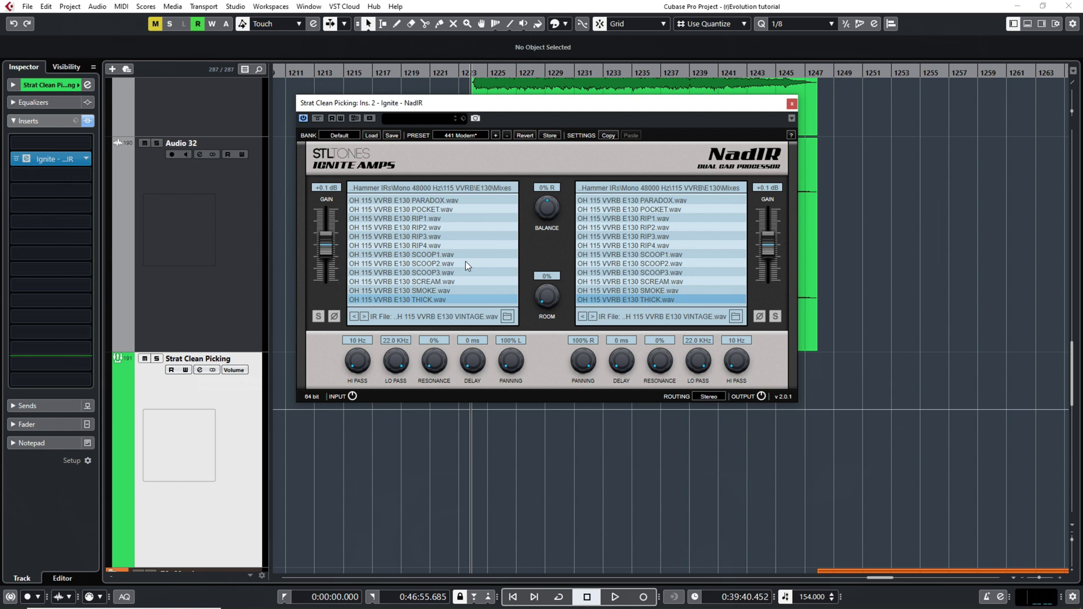
# Step: Solo Strat Clean Picking and audition the SCOOP1 IR in both NadIR slots
pyautogui.click(157, 359)
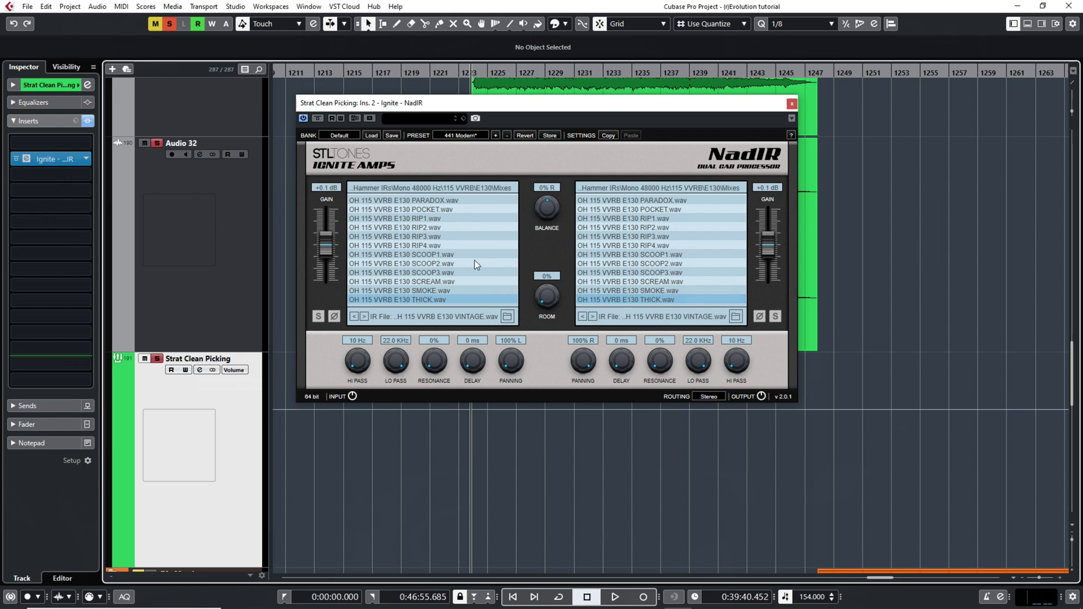
pyautogui.press('space')
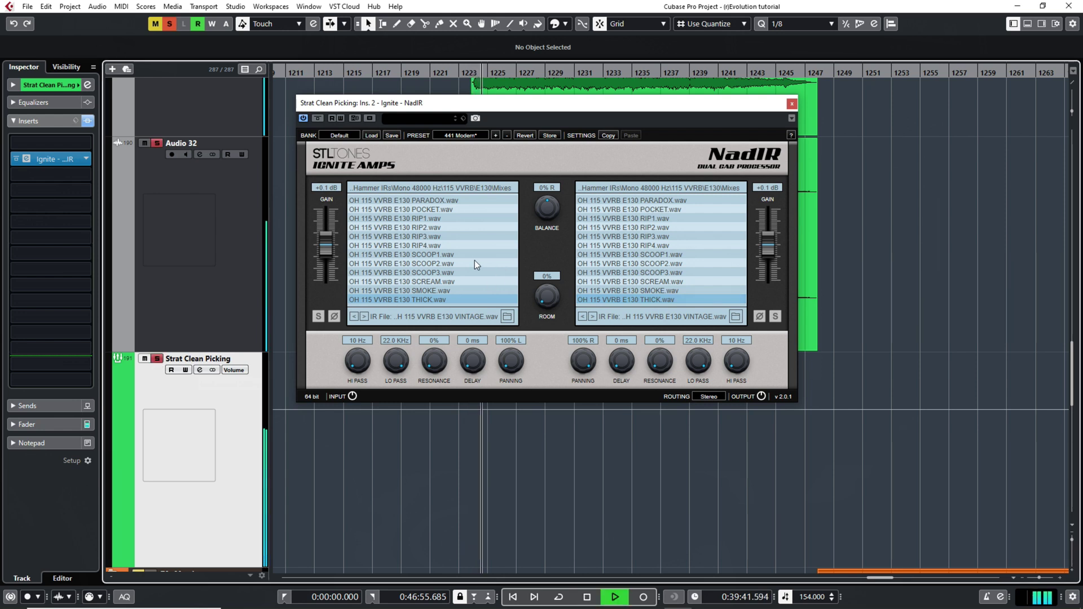
pyautogui.scroll(-1, 475, 259)
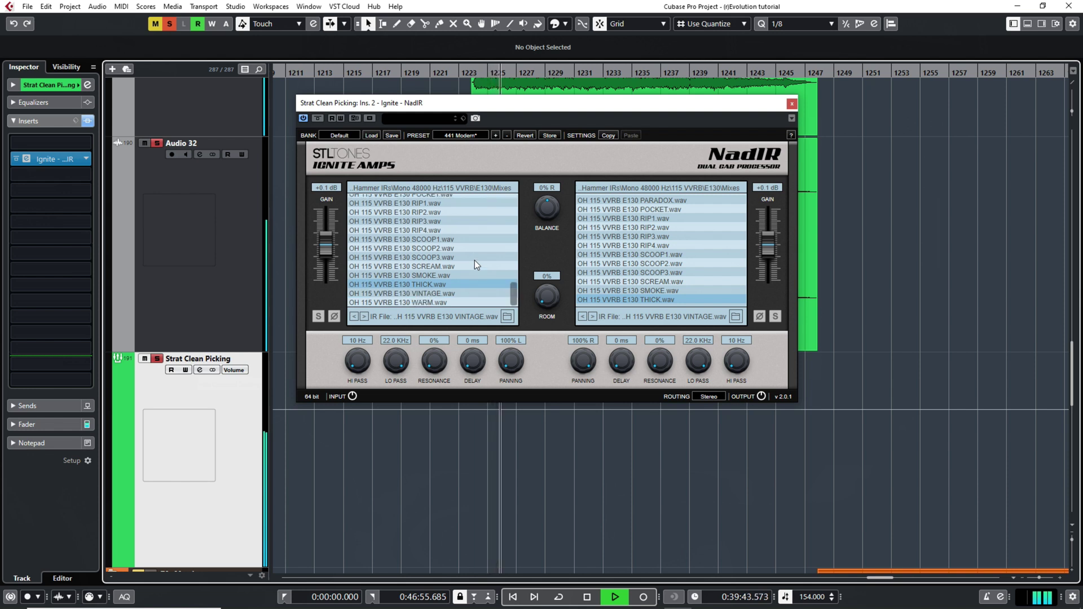
pyautogui.scroll(-1, 700, 282)
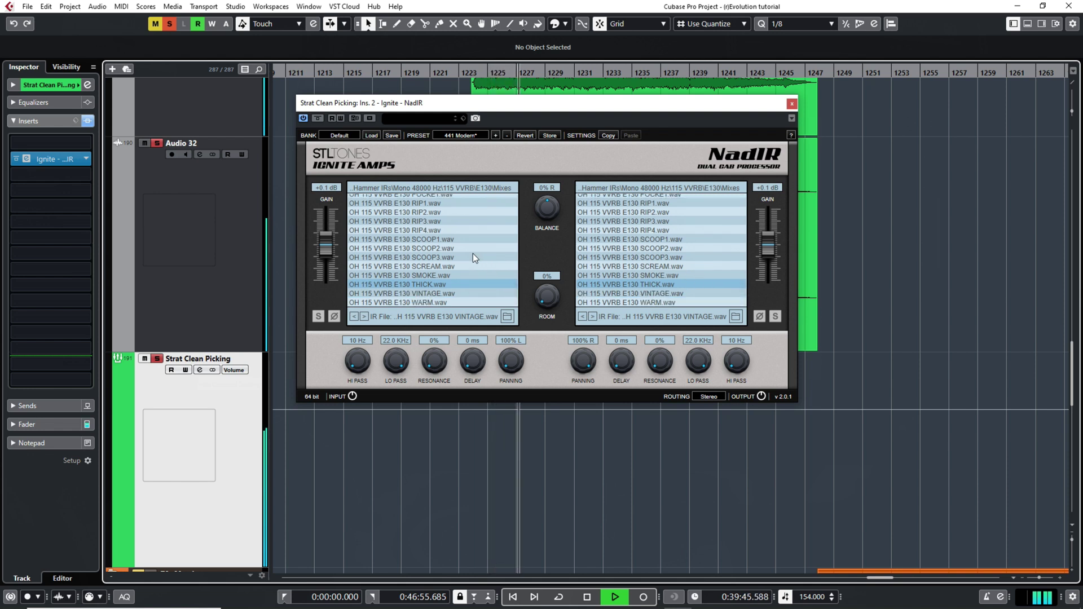
pyautogui.press('space')
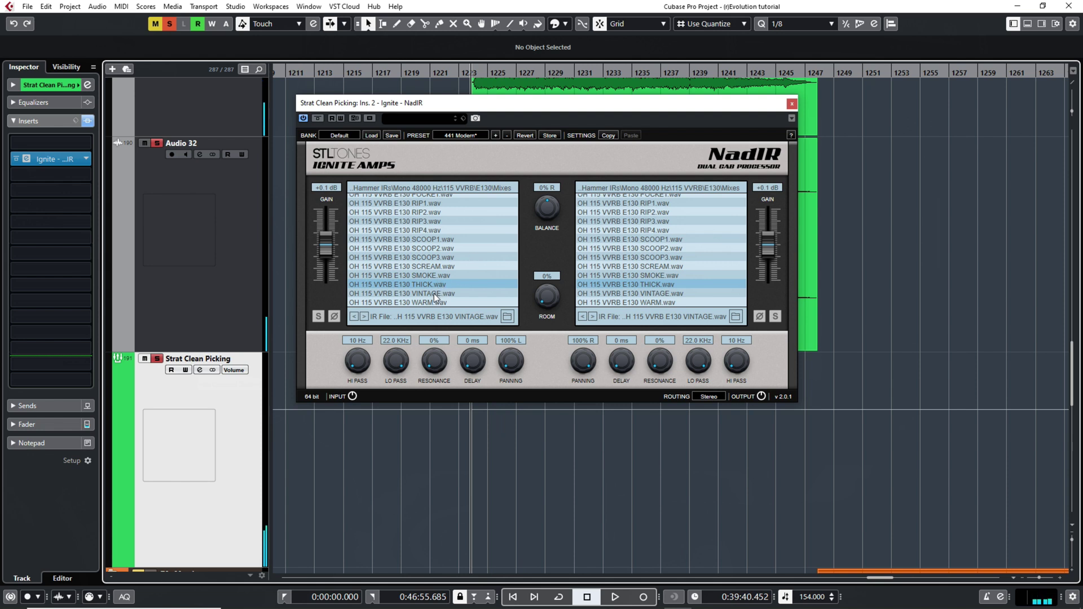
pyautogui.click(635, 239)
pyautogui.press('space')
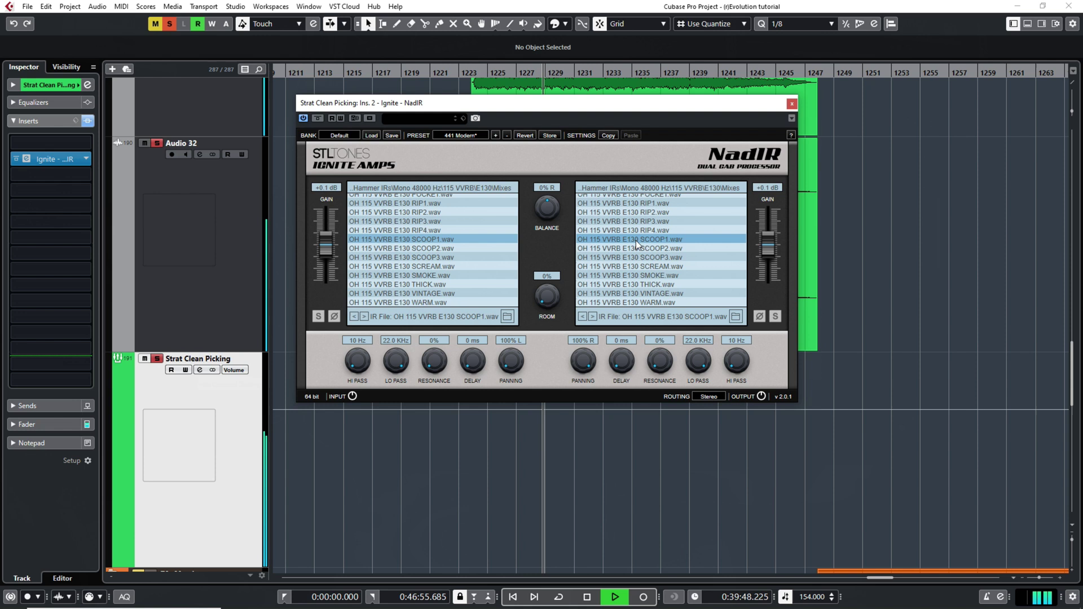
pyautogui.press('space')
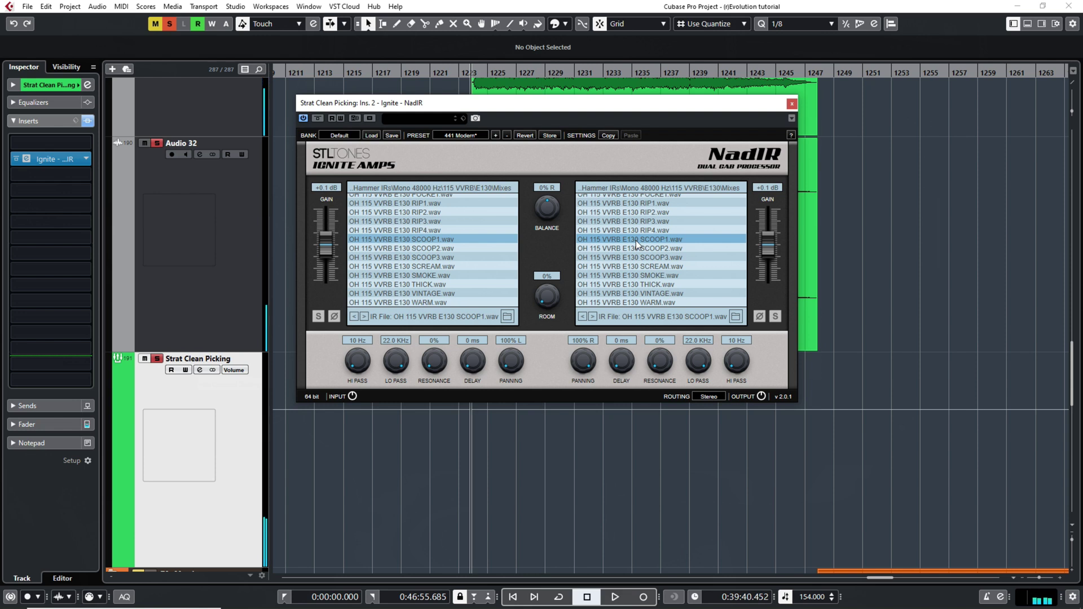
# Step: Load CUT1 into both NadIR slots, audition it, then unsolo the track
pyautogui.scroll(10, 483, 238)
pyautogui.click(432, 274)
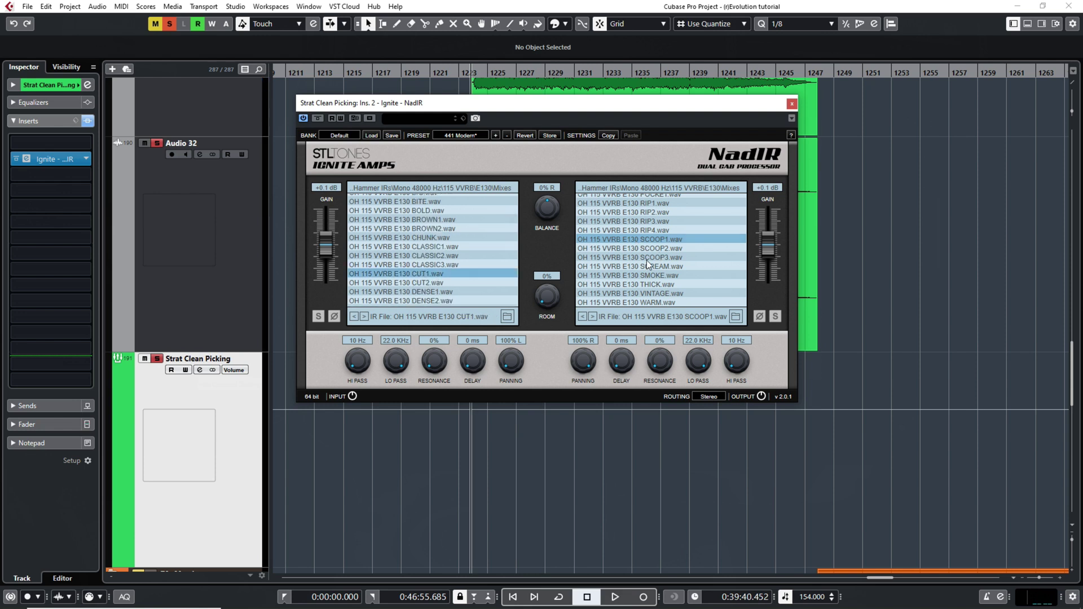
pyautogui.scroll(5, 647, 260)
pyautogui.scroll(5, 672, 263)
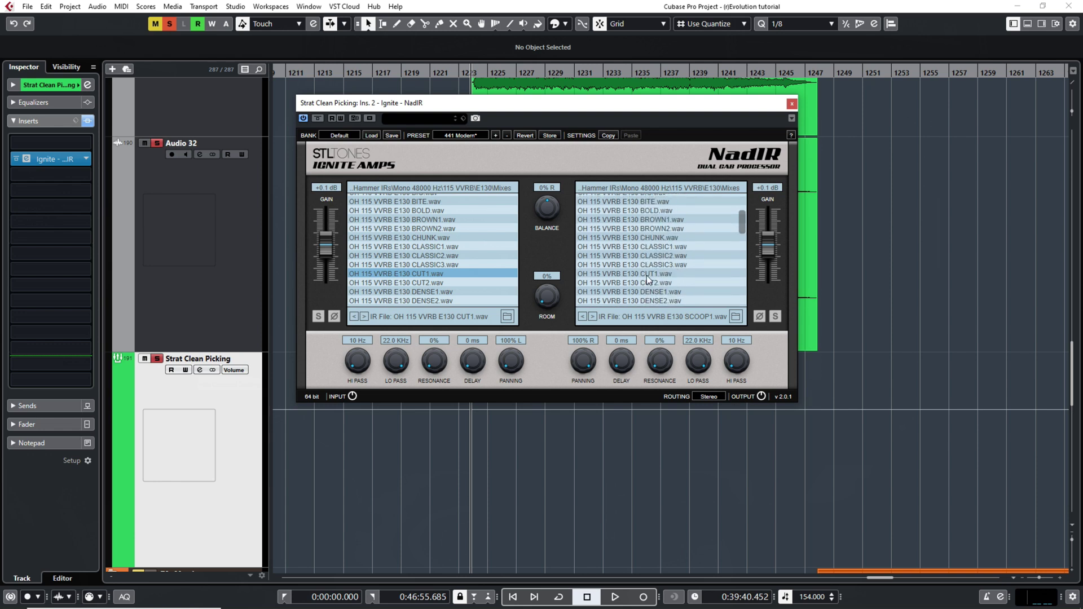
pyautogui.click(647, 276)
pyautogui.press('space')
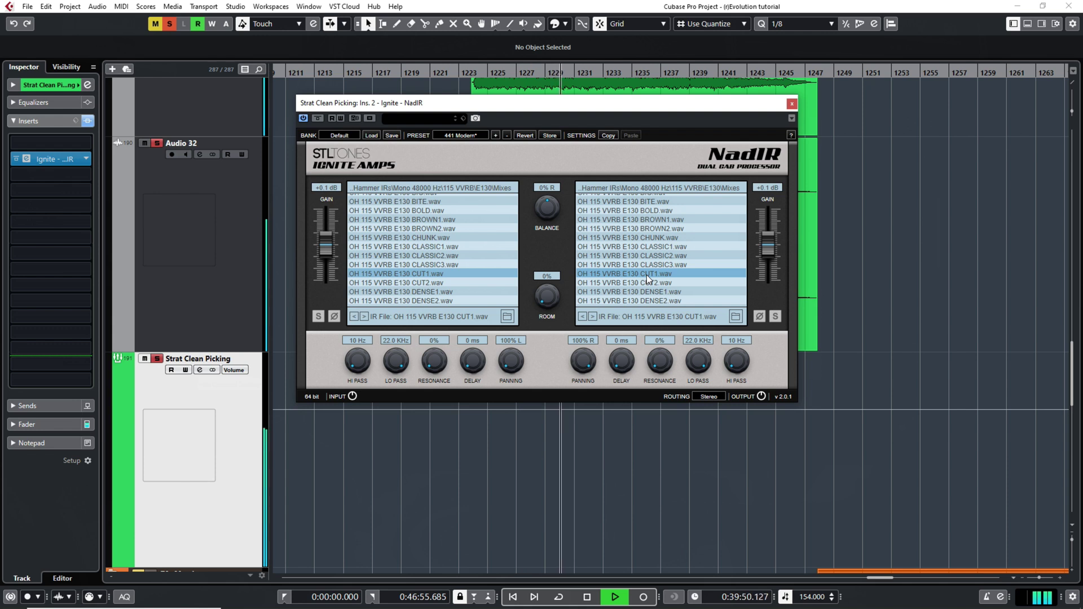
pyautogui.press('space')
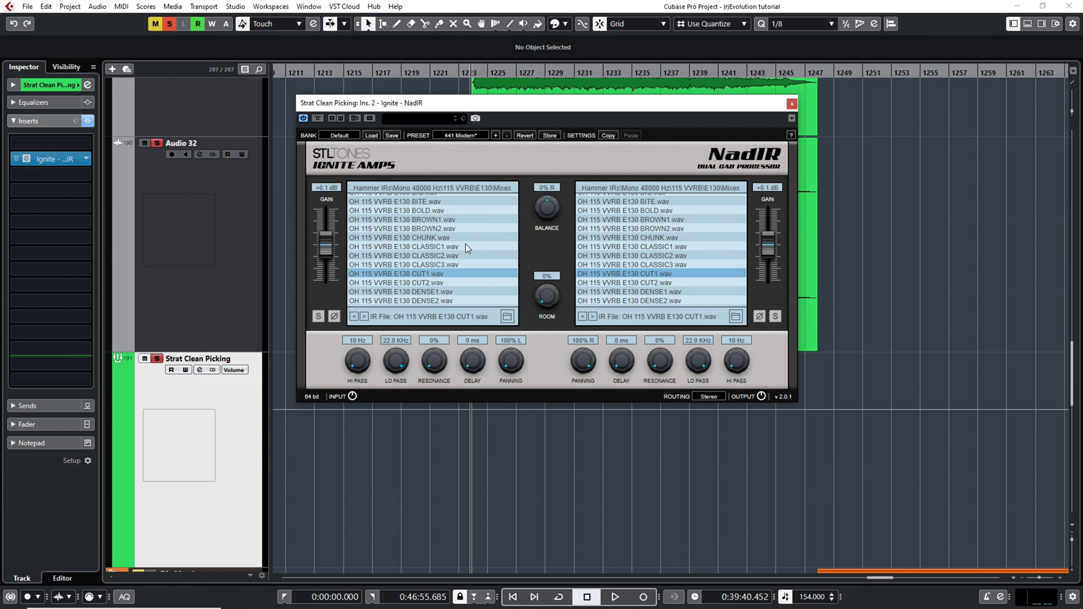
pyautogui.scroll(-15, 466, 246)
pyautogui.click(157, 359)
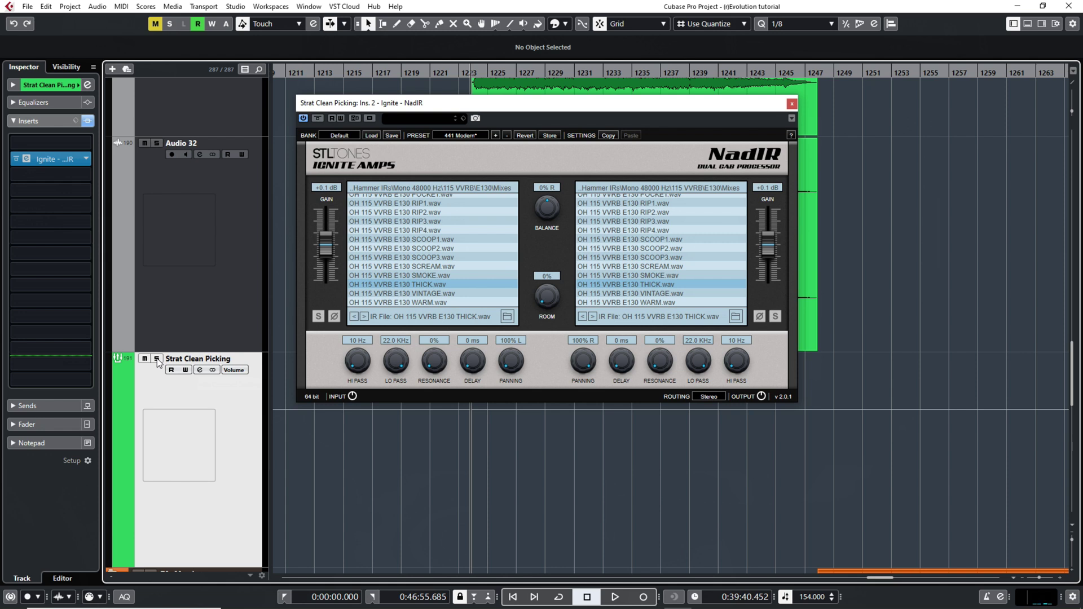
# Step: Play back the guitar with the THICK impulse in NadIR
pyautogui.press('space')
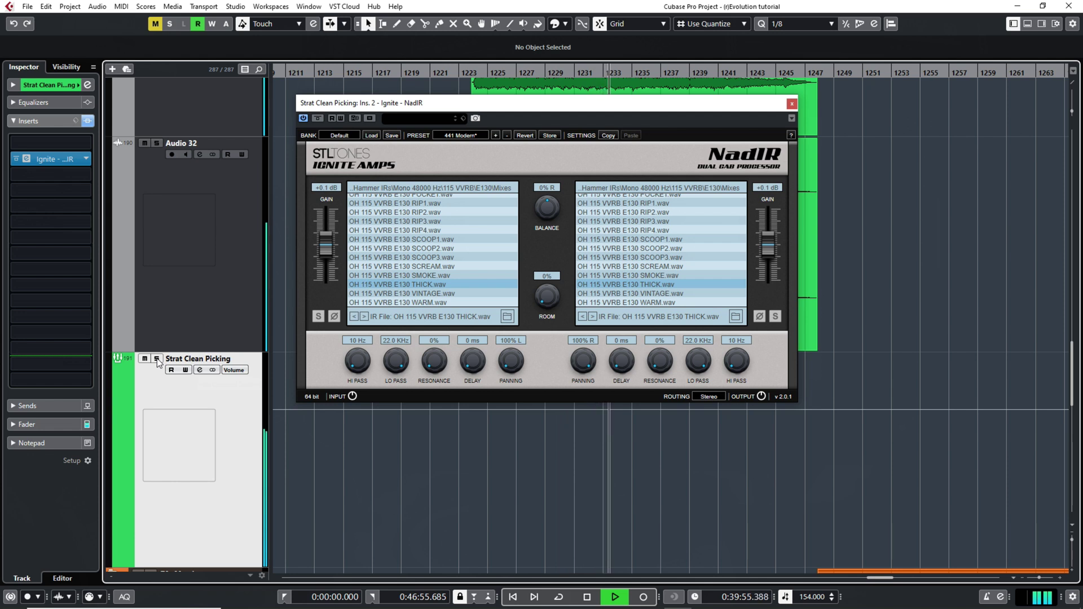
pyautogui.press('space')
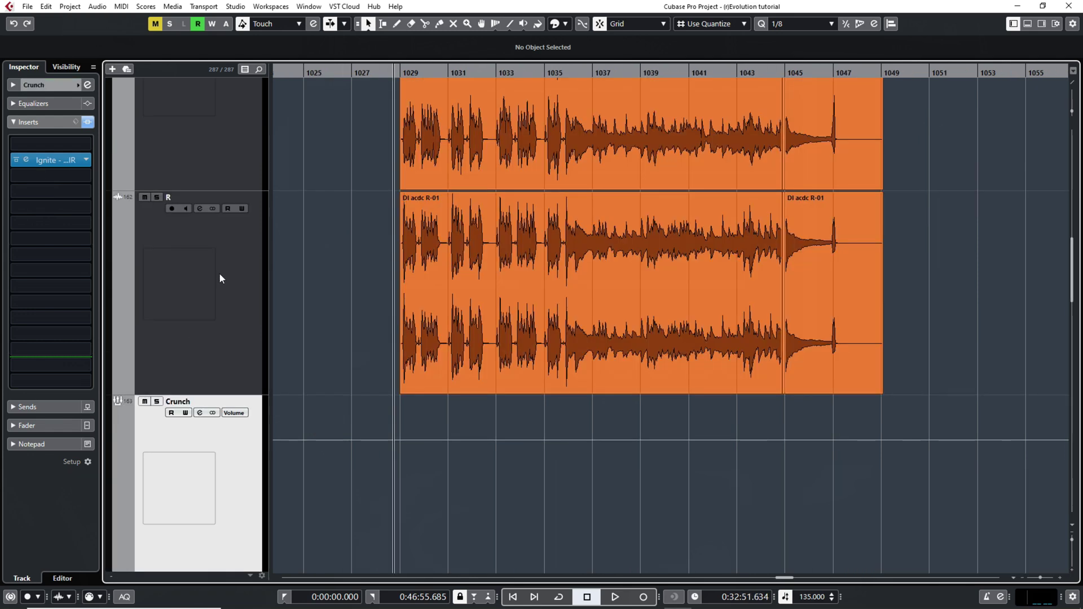
# Step: Play the Crunch passage from bar 1029, then select track R to view its inserts
pyautogui.click(399, 73)
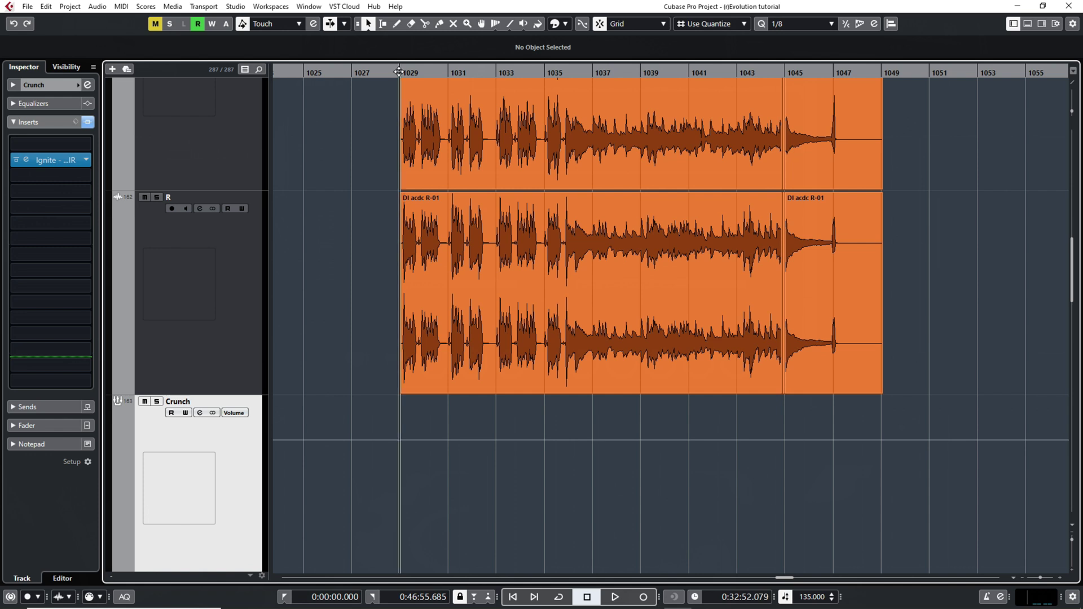
pyautogui.press('space')
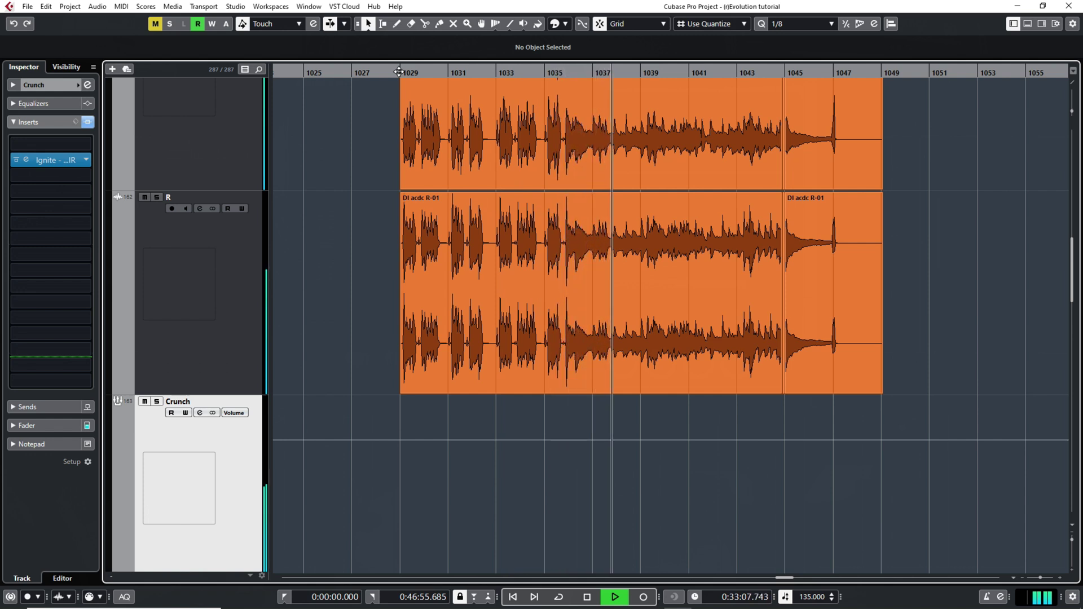
pyautogui.press('space')
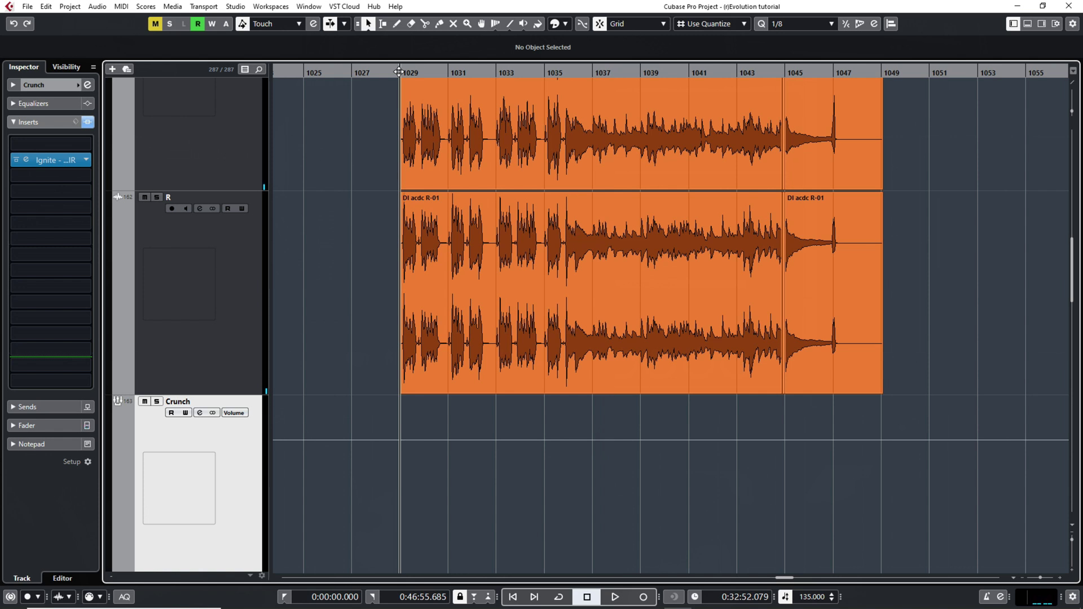
pyautogui.click(232, 323)
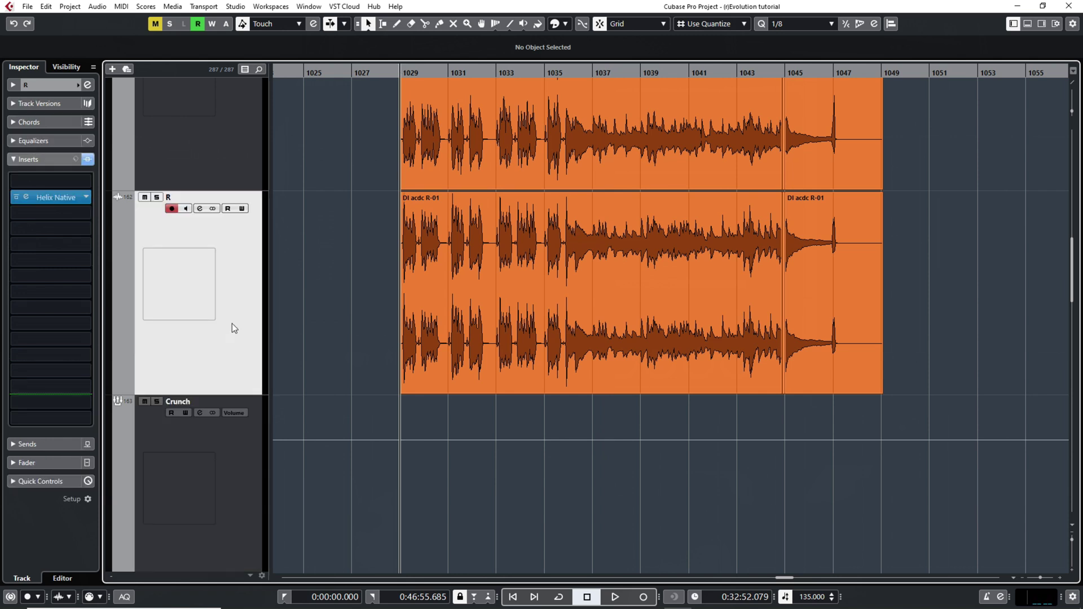
# Step: Inspect track R's Helix Native Brit Plexi Brt amp and Room reverb, then select Crunch
pyautogui.doubleClick(57, 197)
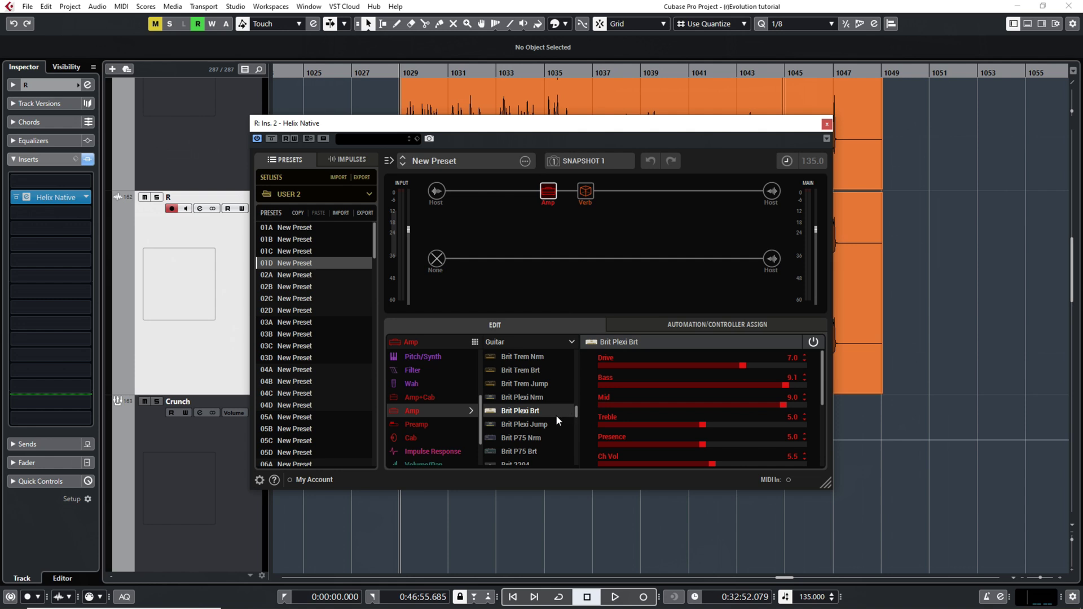
pyautogui.moveTo(823, 375)
pyautogui.mouseDown()
pyautogui.moveTo(826, 446)
pyautogui.moveTo(824, 374)
pyautogui.mouseUp()
pyautogui.click(587, 190)
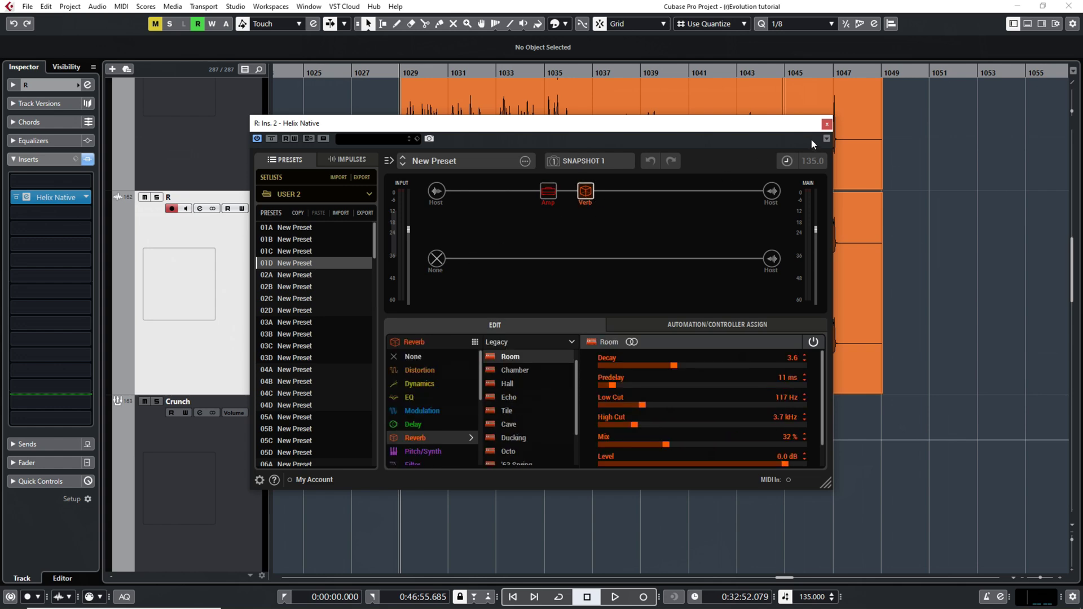
pyautogui.click(827, 123)
pyautogui.click(202, 422)
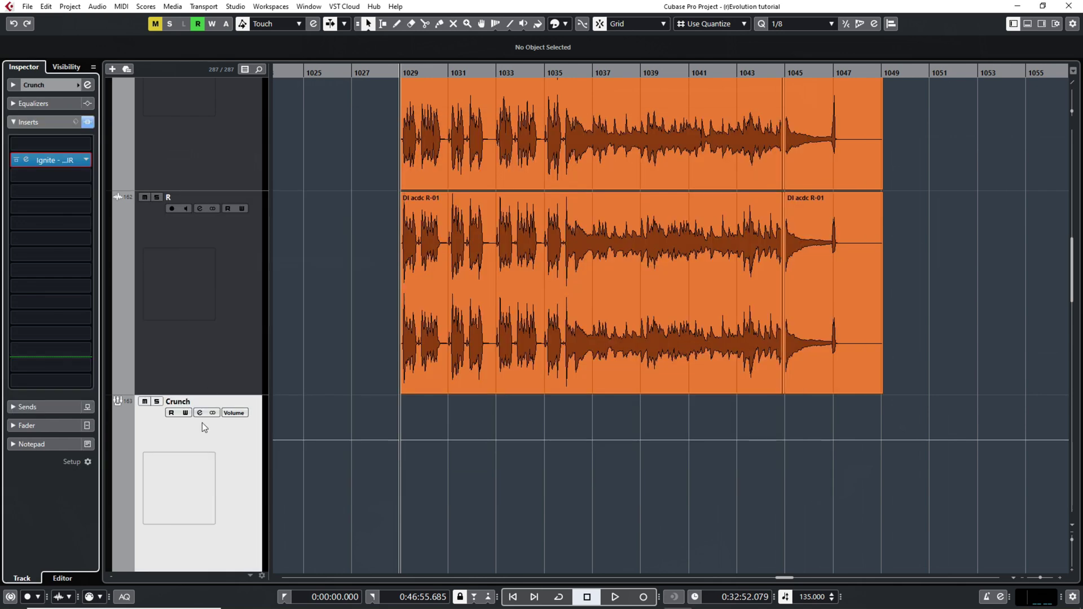
# Step: Load the 57d Sweet Spot impulse from 412 MRBW > M75-GNR > Mics into the Crunch track's NadIR
pyautogui.click(60, 160)
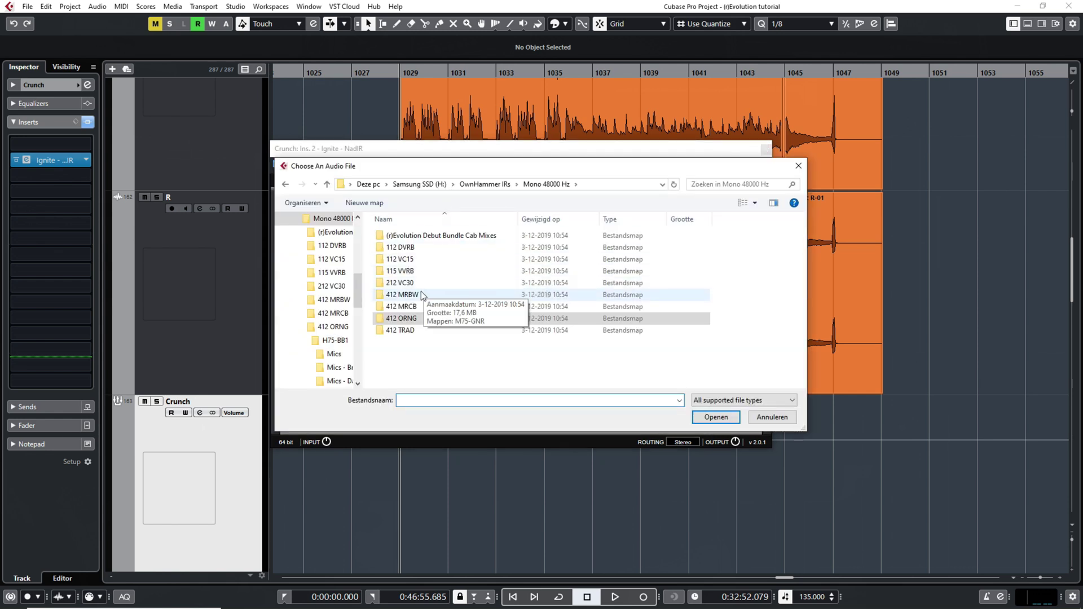
pyautogui.doubleClick(421, 293)
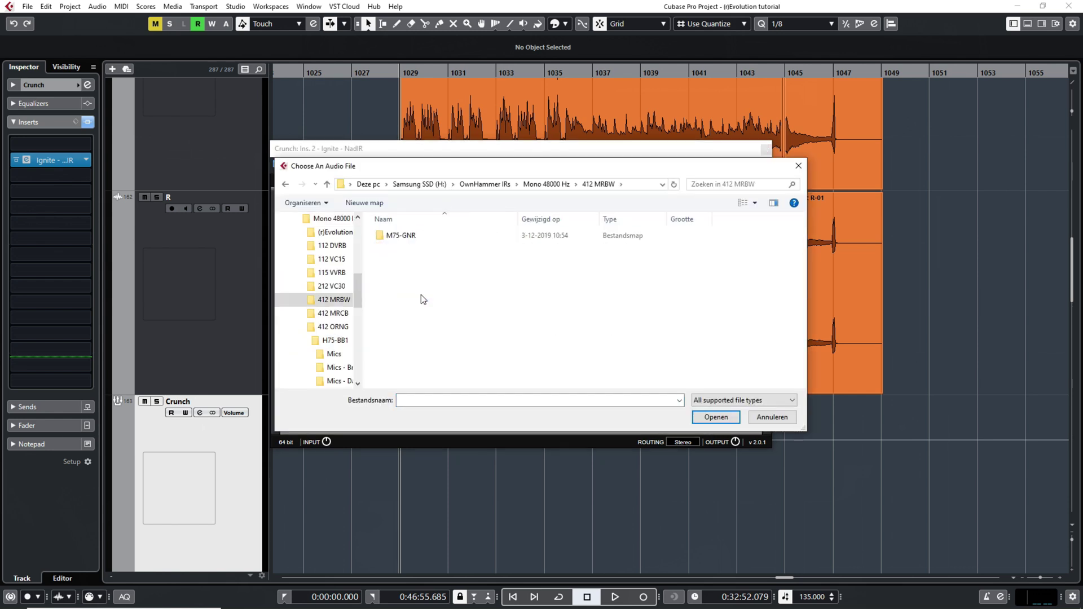
pyautogui.click(418, 236)
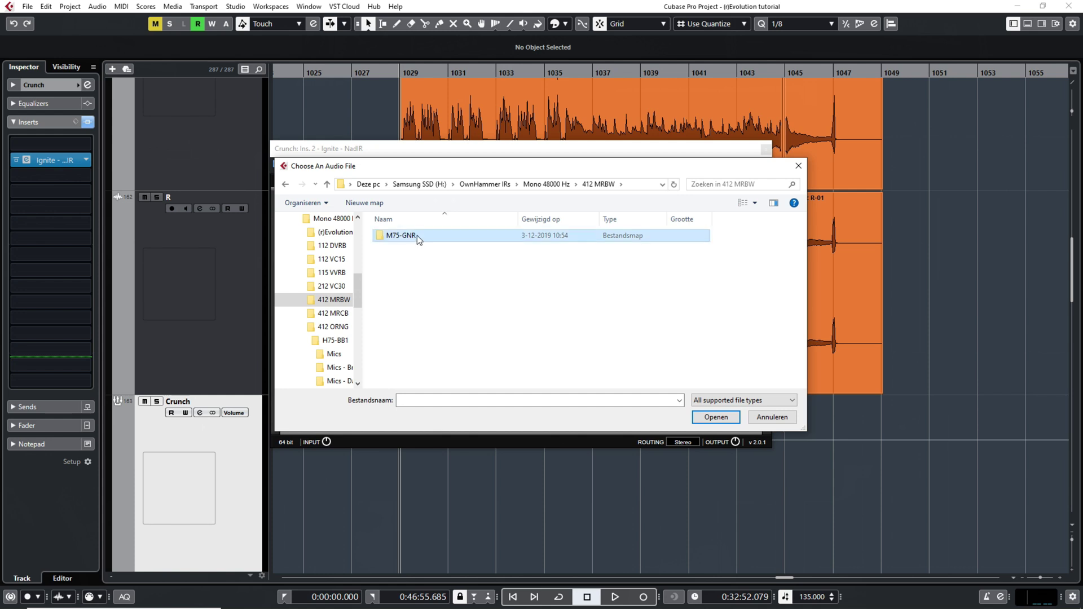
pyautogui.doubleClick(418, 235)
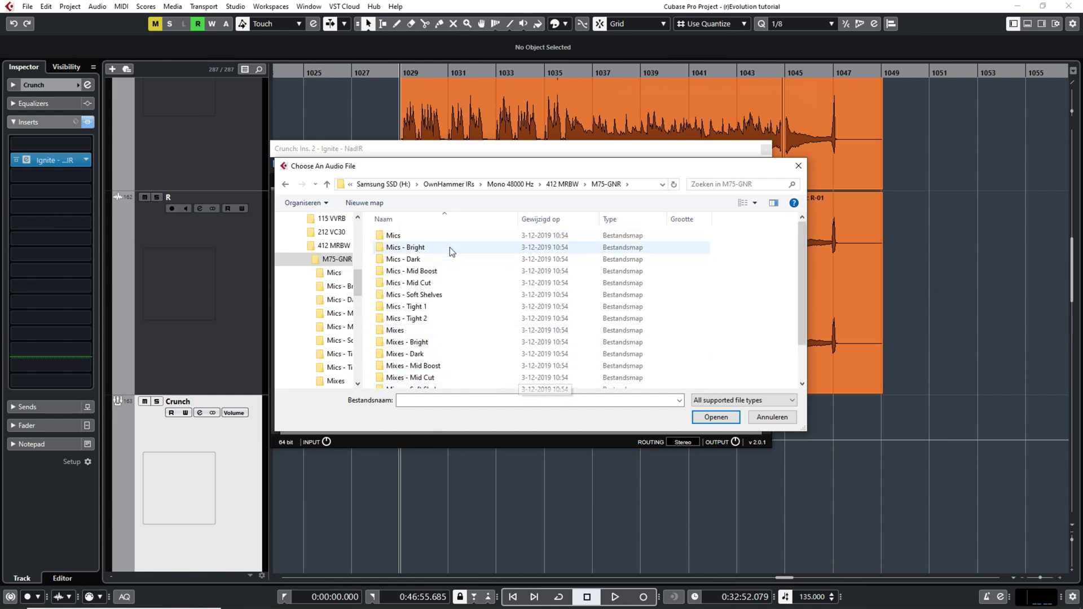
pyautogui.doubleClick(429, 235)
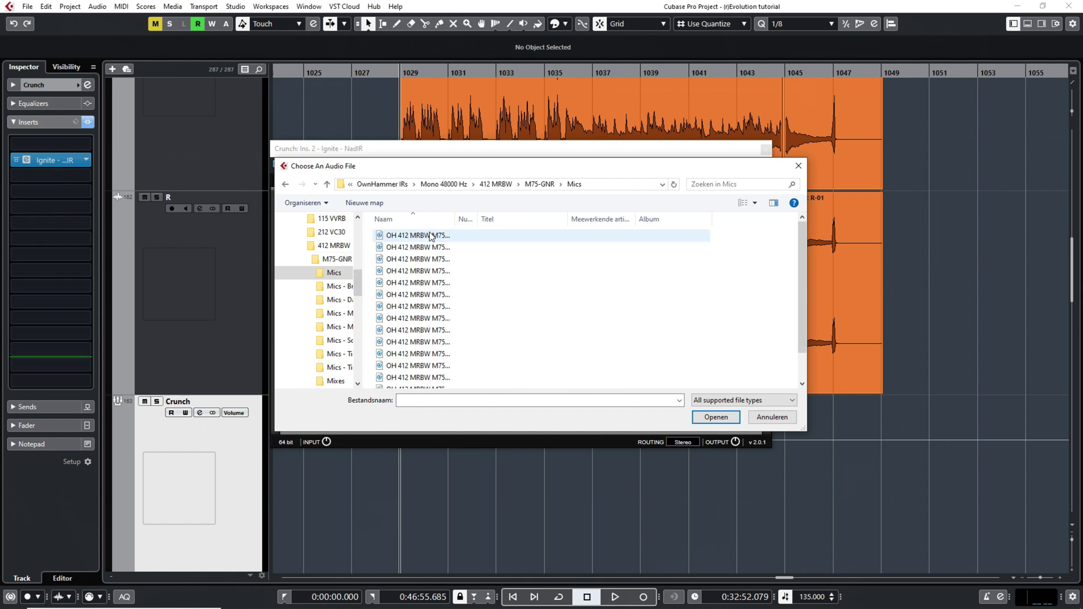
pyautogui.moveTo(456, 219); pyautogui.dragTo(591, 219)
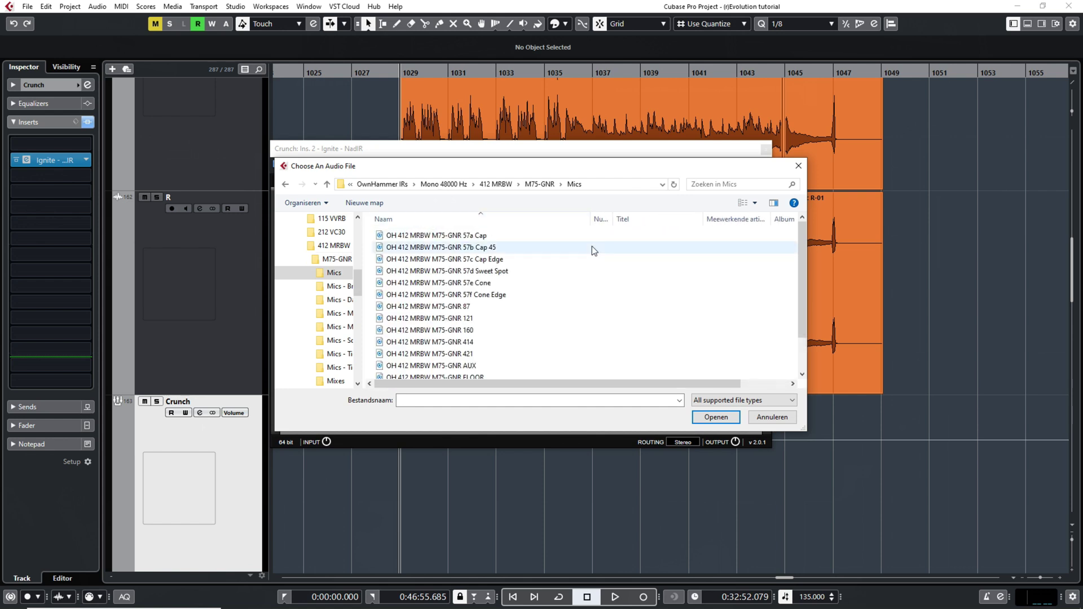
pyautogui.doubleClick(485, 272)
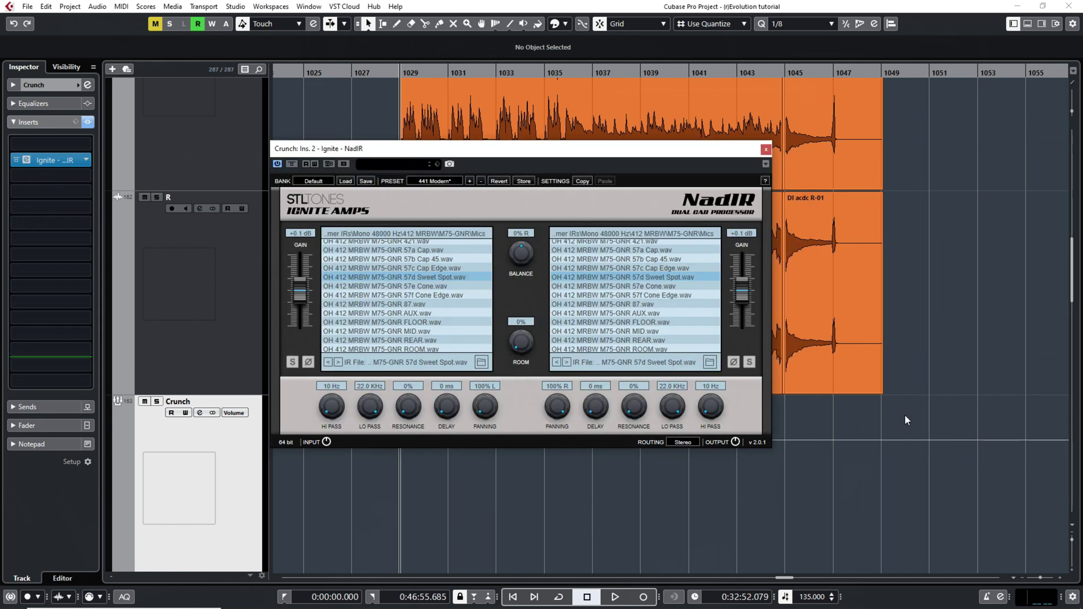
pyautogui.press('space')
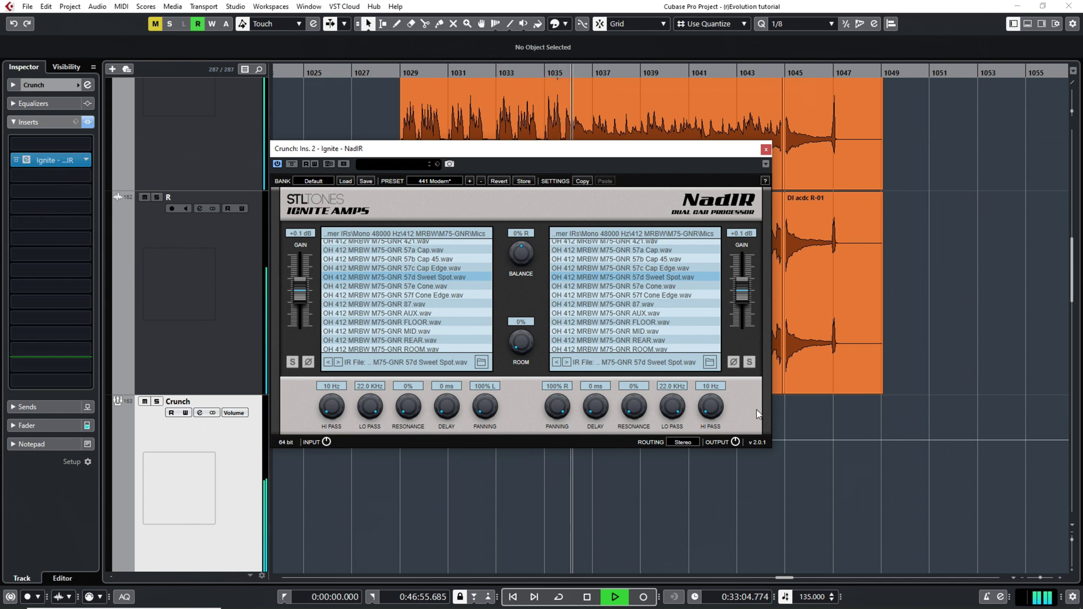
pyautogui.press('space')
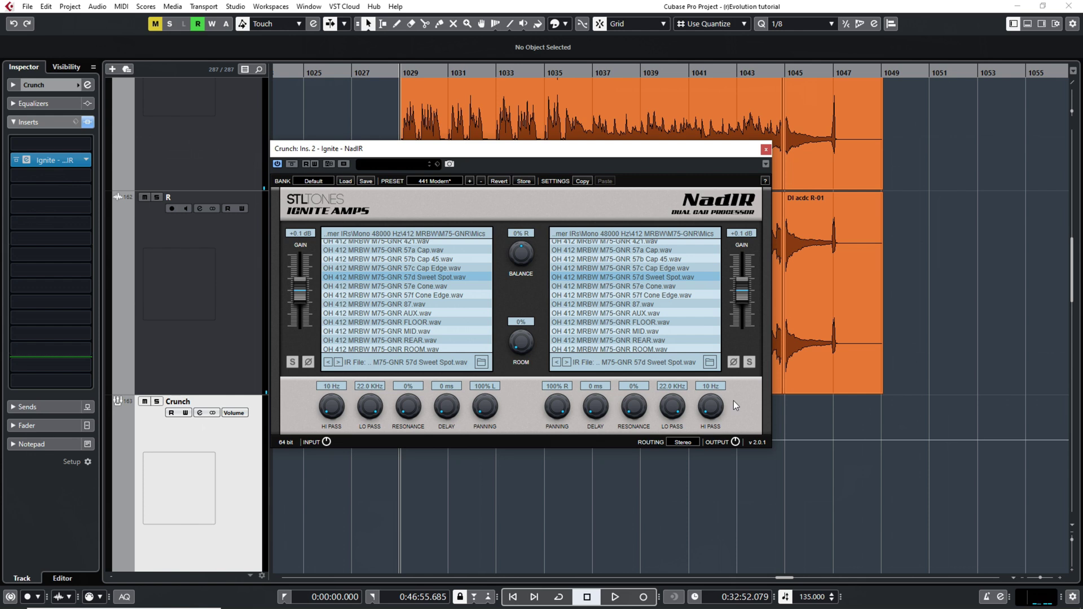
# Step: Load 57a Cap into both NadIR slots and play it back to compare
pyautogui.click(420, 252)
pyautogui.click(650, 251)
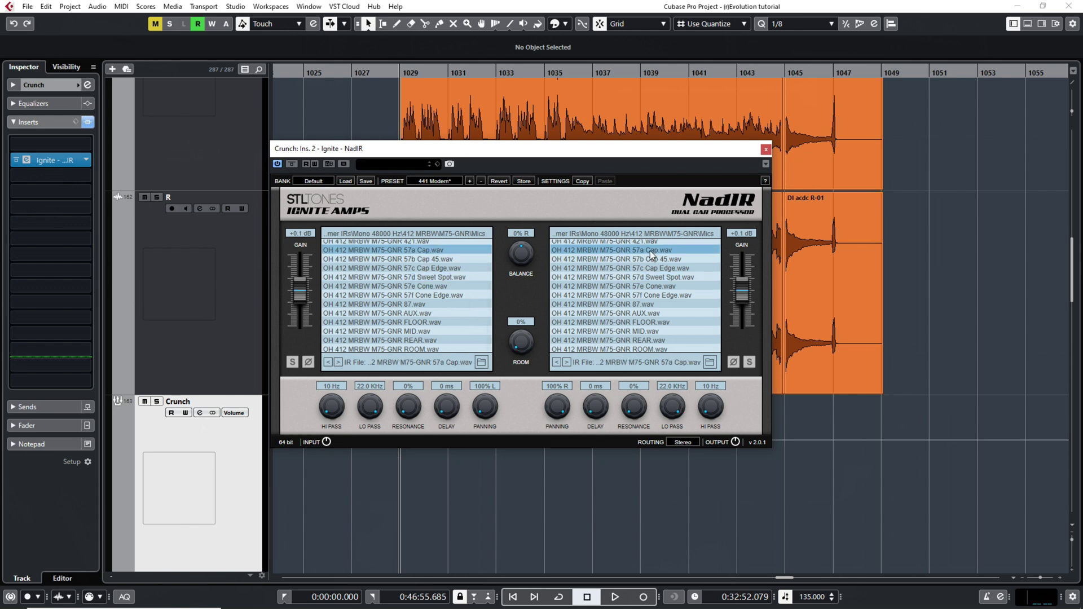
pyautogui.press('space')
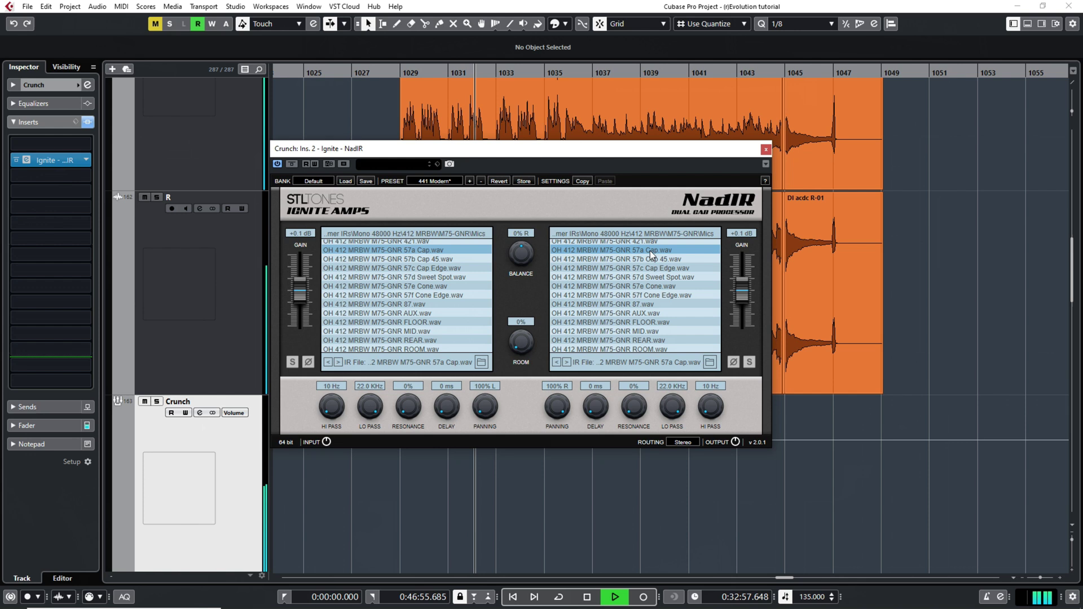
pyautogui.press('space')
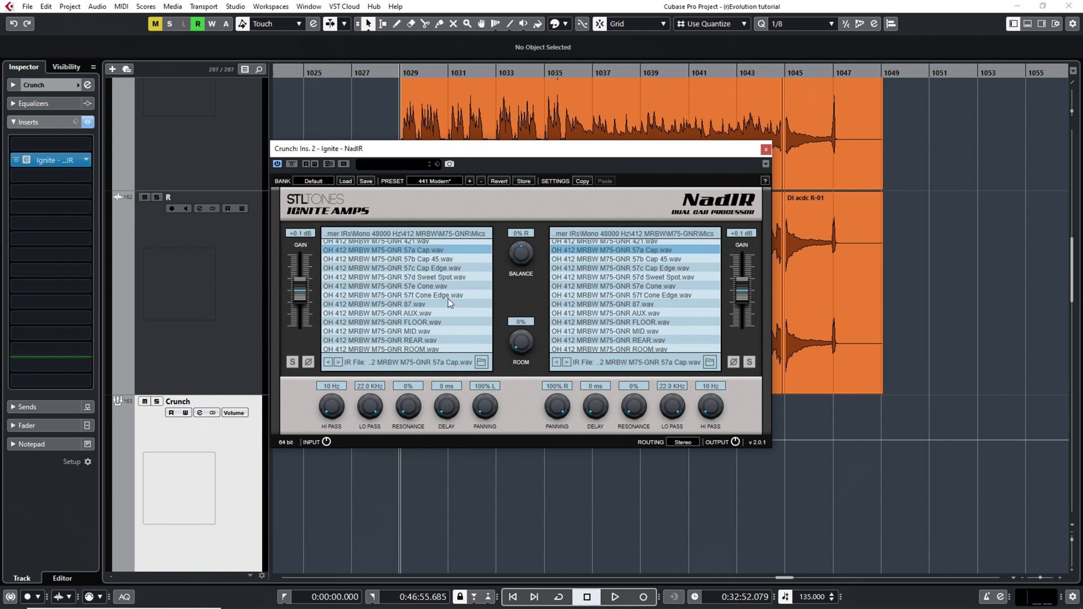
# Step: Switch both NadIR slots to the 87 impulse and audition it
pyautogui.click(422, 299)
pyautogui.click(615, 307)
pyautogui.press('space')
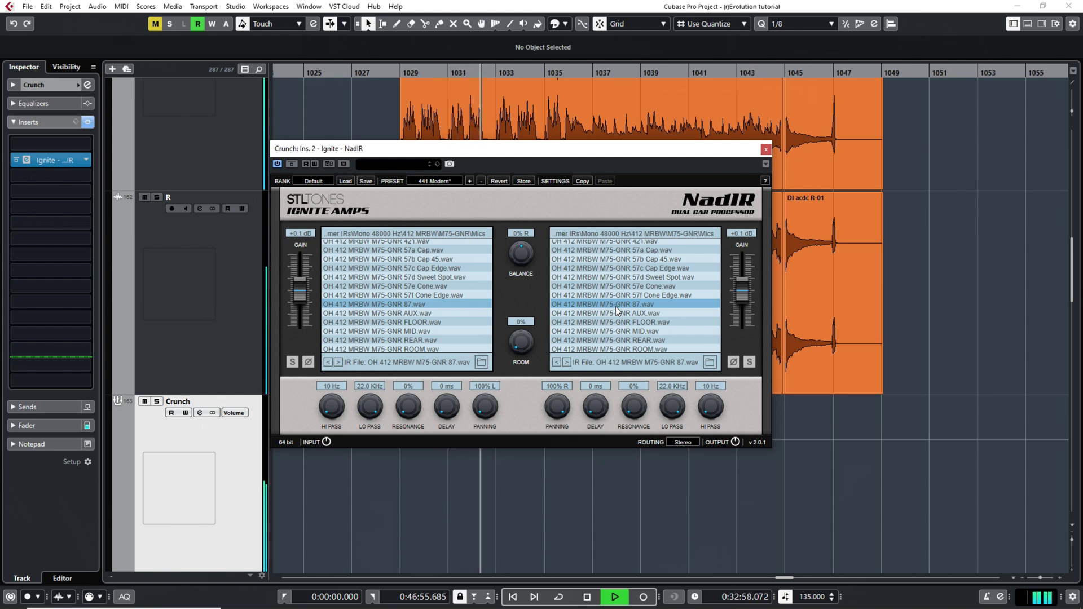
pyautogui.press('space')
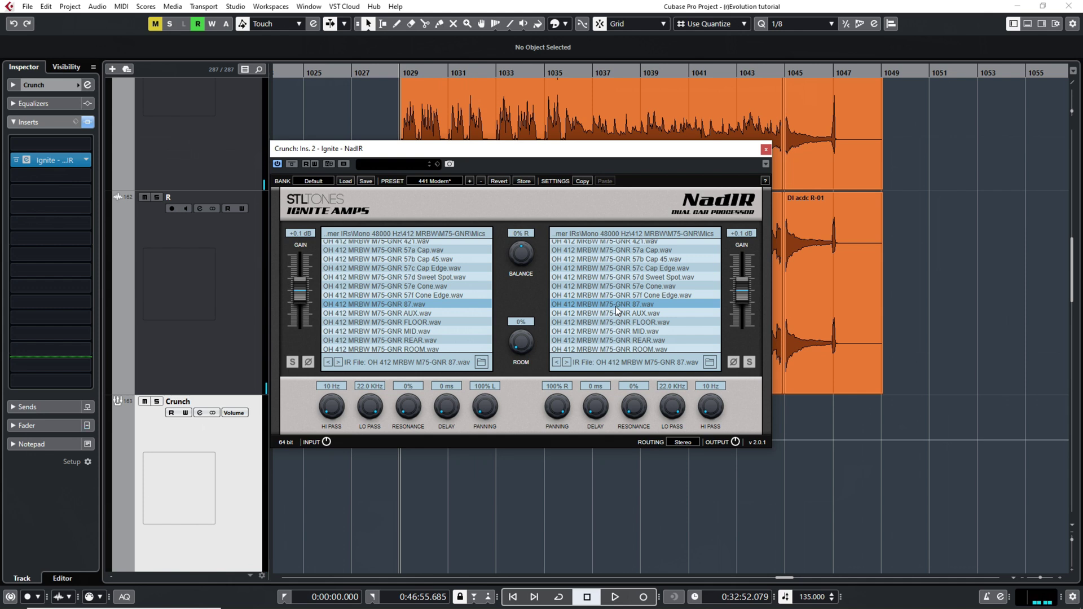
pyautogui.scroll(-1, 435, 298)
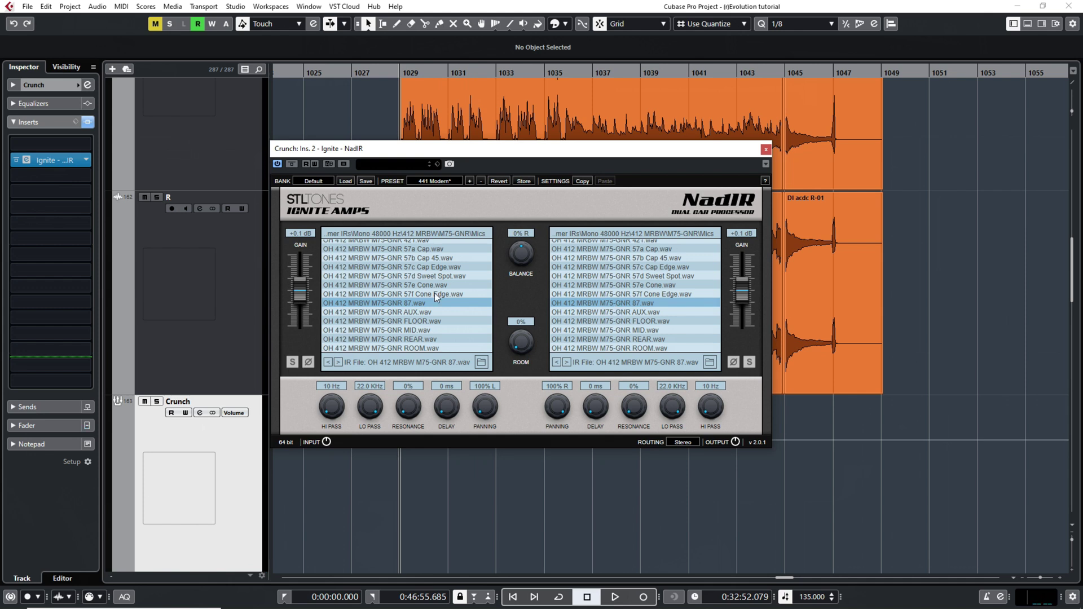
# Step: Load the ROOM impulse into both NadIR slots and audition it
pyautogui.click(415, 350)
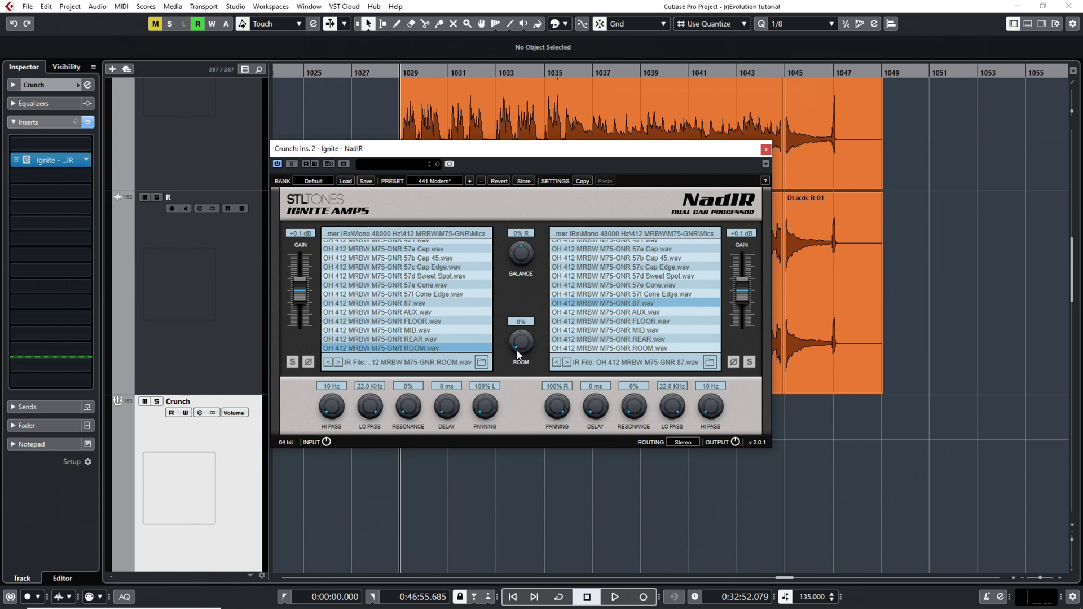
pyautogui.click(626, 350)
pyautogui.press('space')
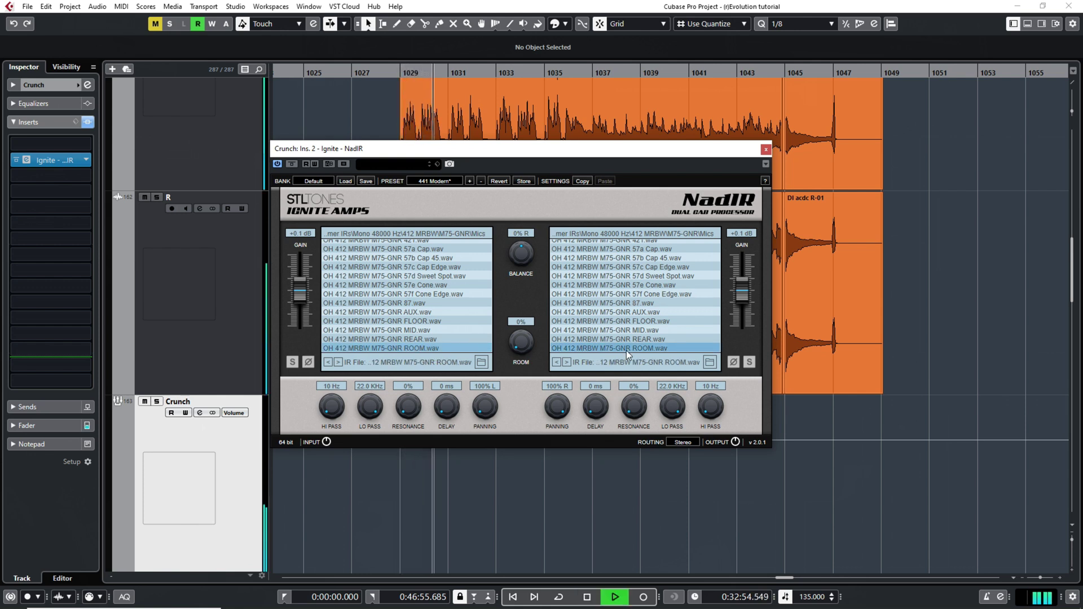
pyautogui.press('space')
# Step: Switch both NadIR slots to the REAR impulse and play it back
pyautogui.click(431, 340)
pyautogui.click(624, 338)
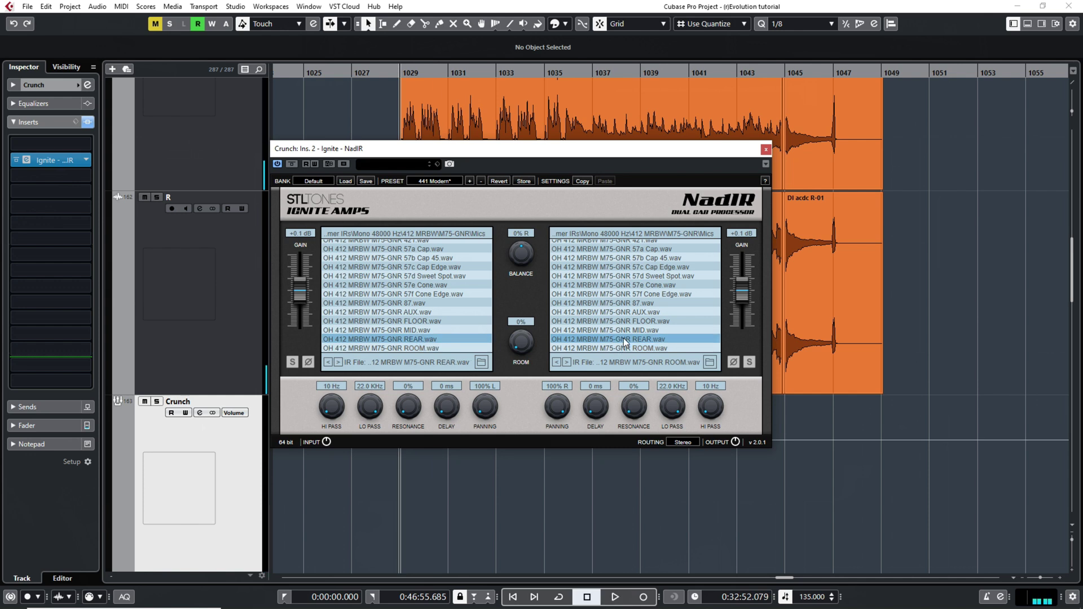
pyautogui.press('space')
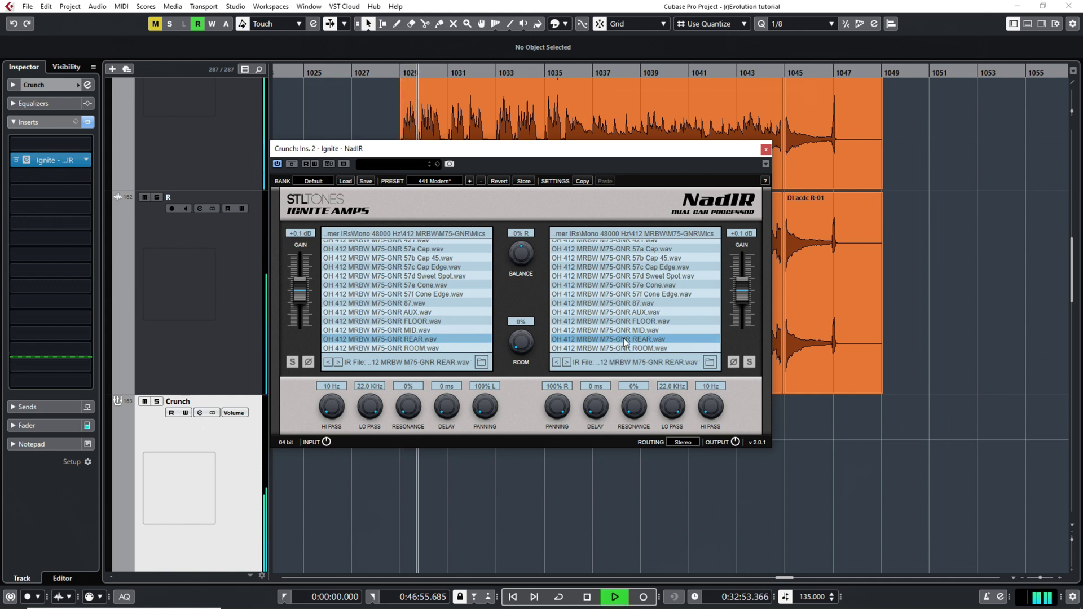
pyautogui.press('space')
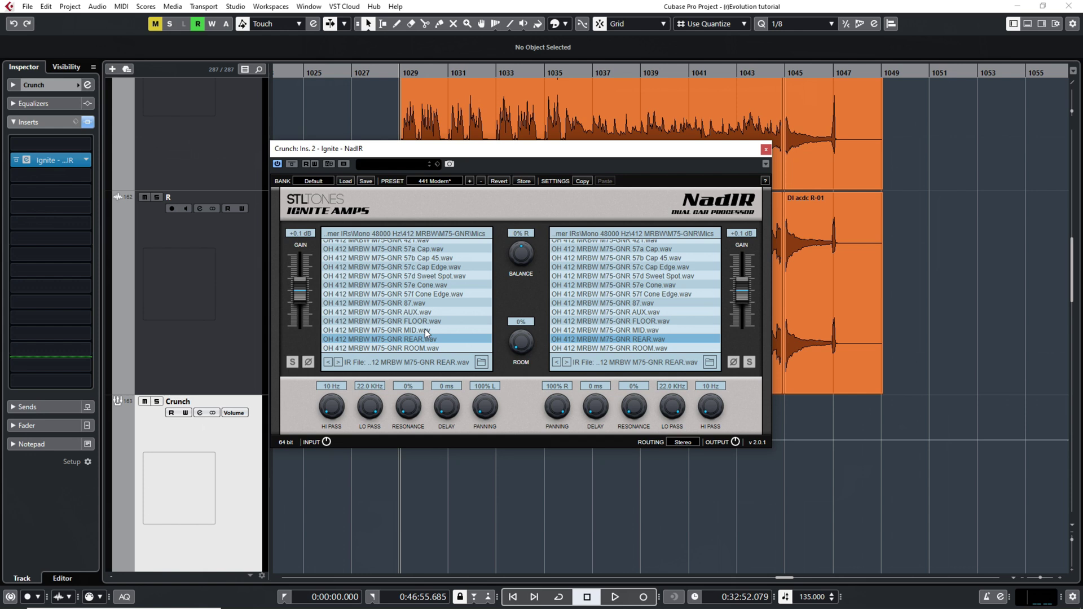
pyautogui.press('Up')
pyautogui.press('Up')
pyautogui.press('Up')
pyautogui.press('Up')
pyautogui.press('Up')
pyautogui.press('Up')
pyautogui.press('Up')
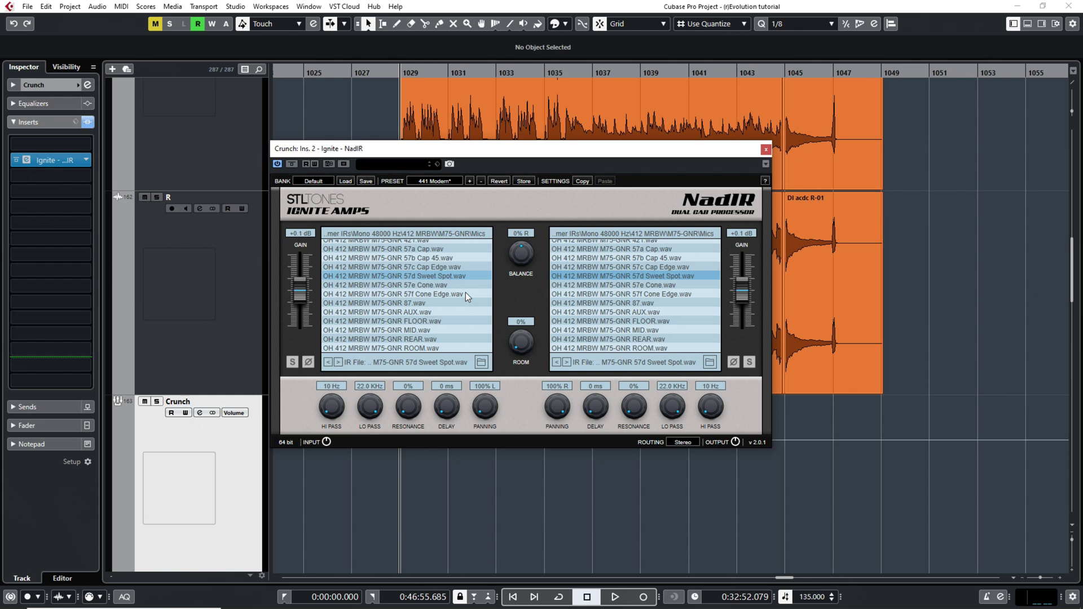
pyautogui.press('space')
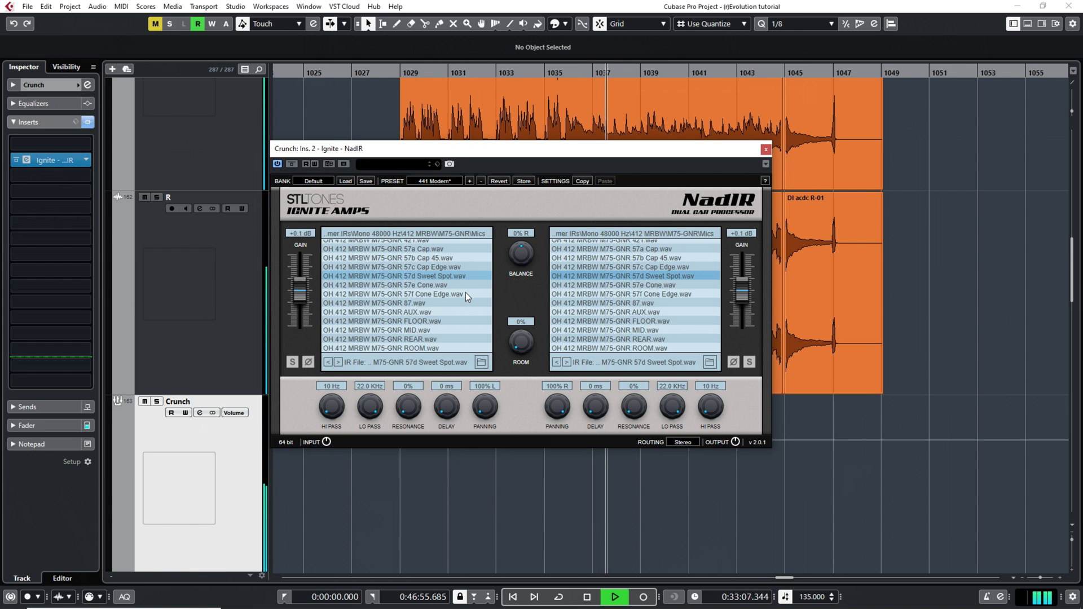
pyautogui.press('space')
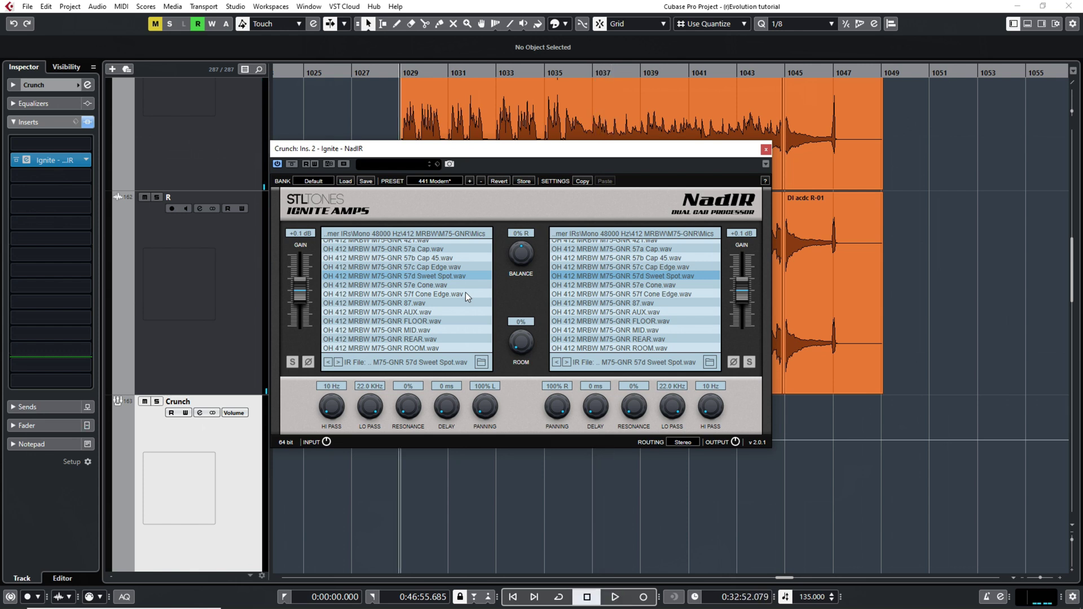
# Step: Close the Crunch NadIR window and play briefly from around bar 1269
pyautogui.click(766, 149)
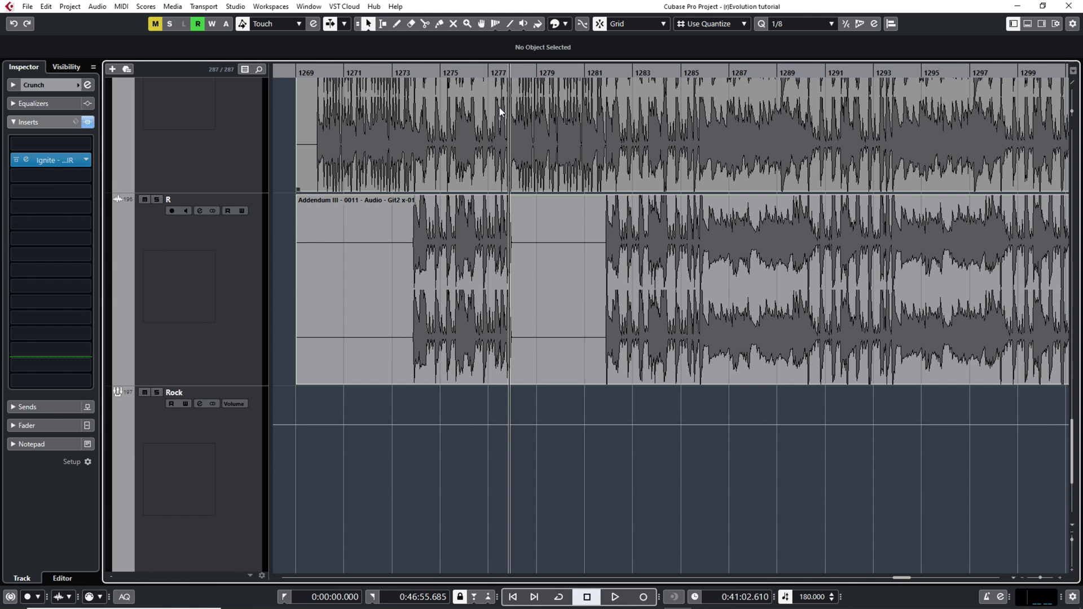
pyautogui.doubleClick(314, 71)
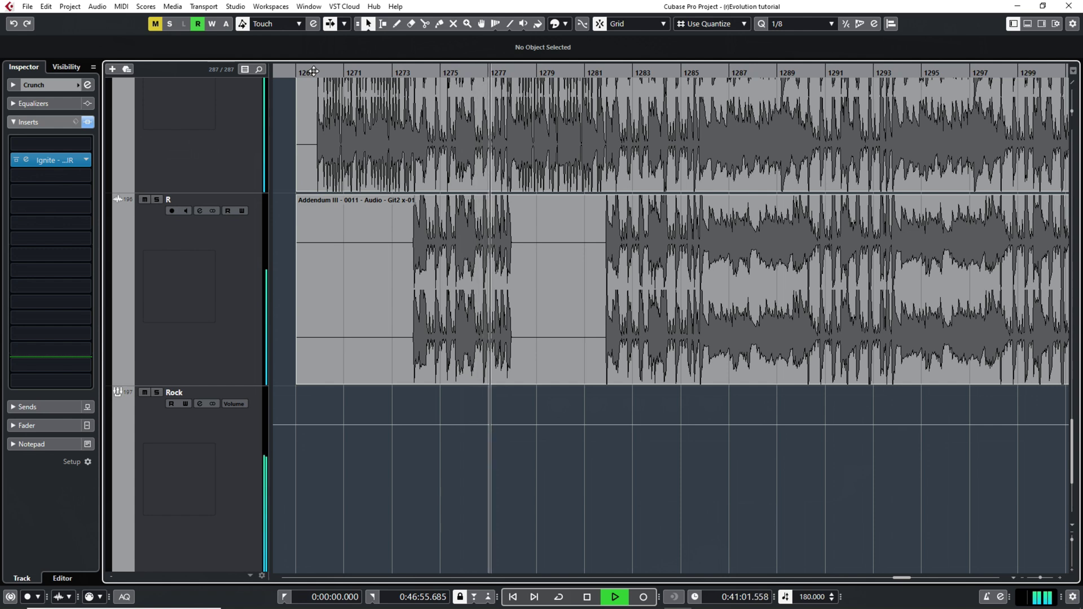
pyautogui.press('space')
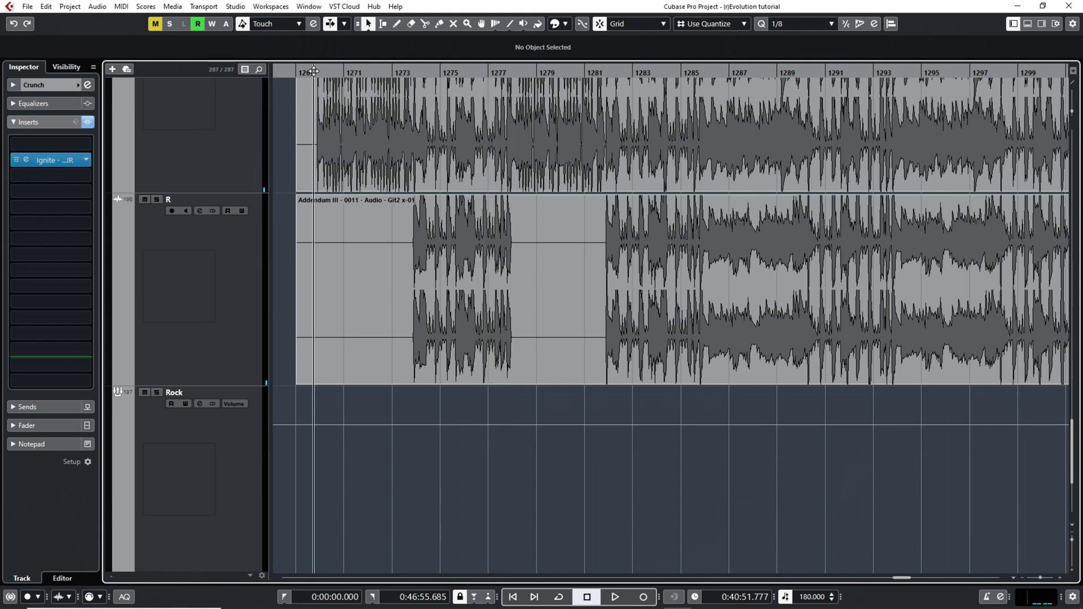
# Step: Review the R track's Helix Native Placater Dirty amp parameters, then close it and select Rock
pyautogui.click(198, 267)
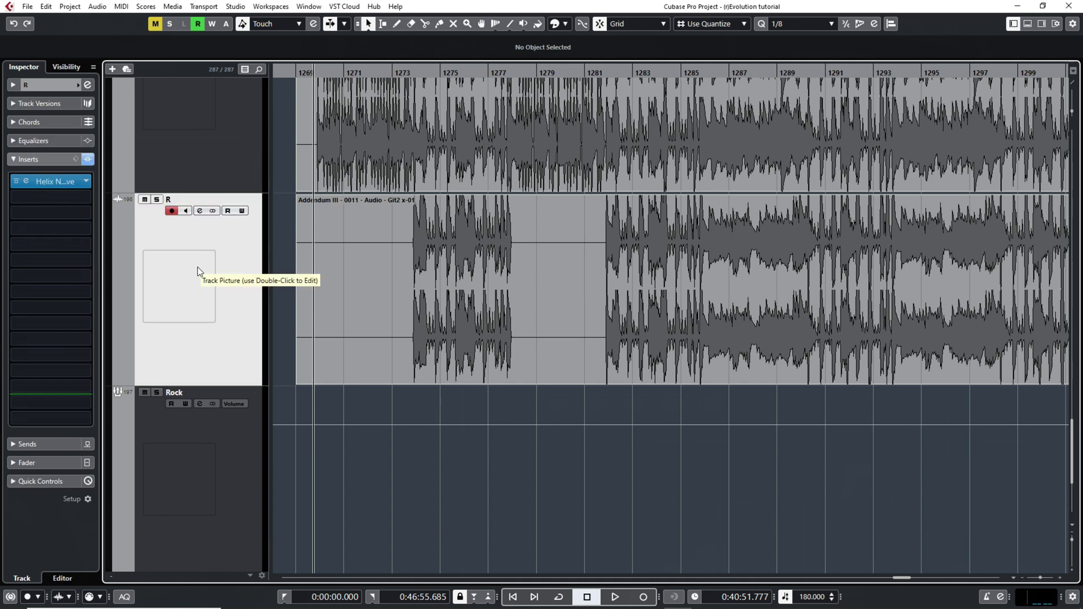
pyautogui.doubleClick(62, 185)
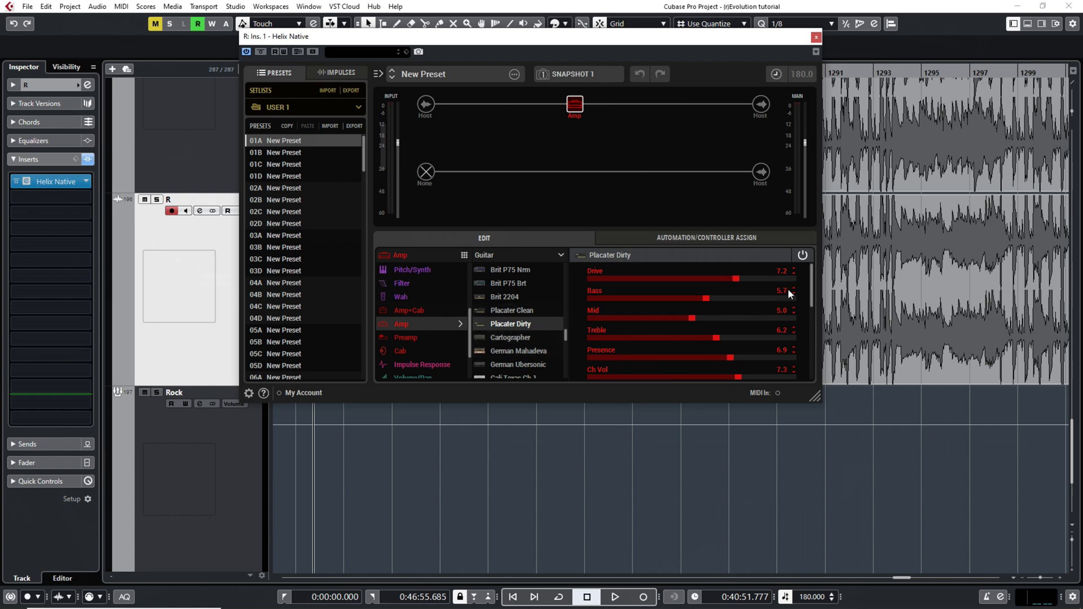
pyautogui.moveTo(812, 290); pyautogui.dragTo(828, 346)
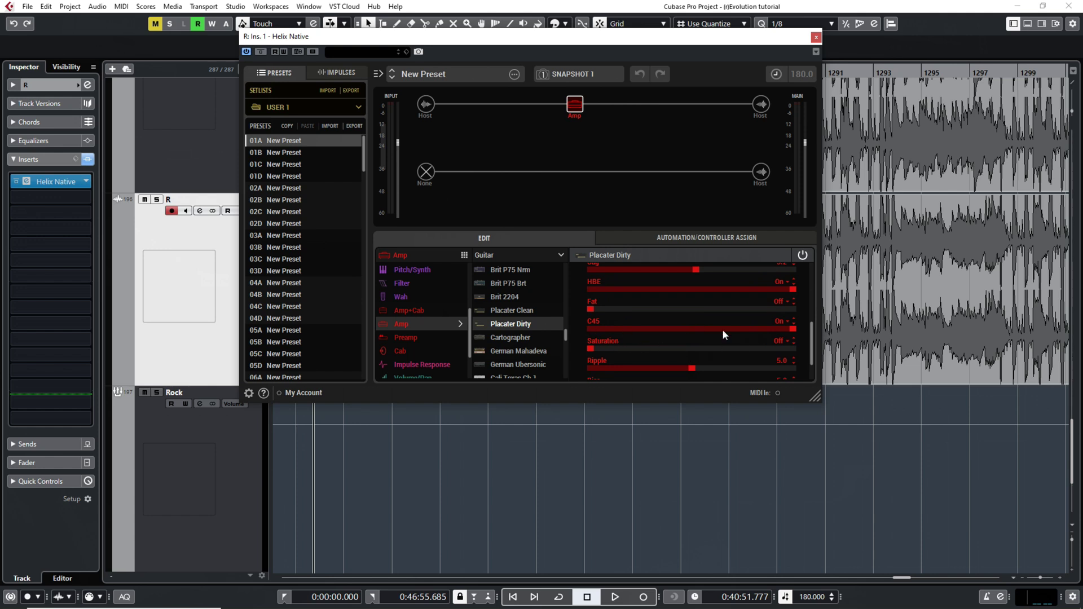
pyautogui.moveTo(808, 348); pyautogui.dragTo(808, 277)
pyautogui.click(816, 37)
pyautogui.press('Down')
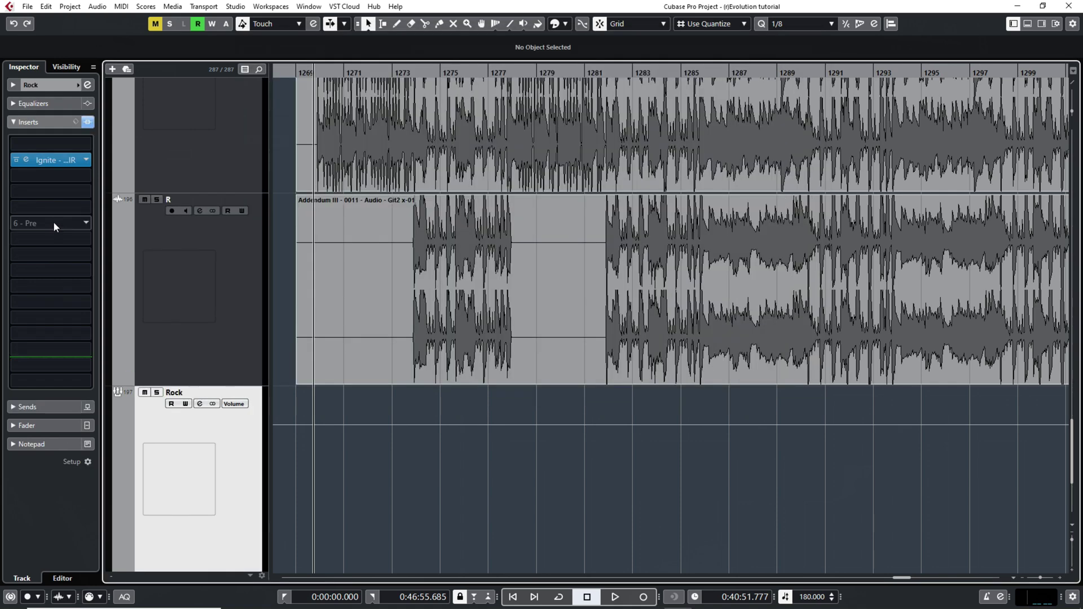
# Step: Load OH ORNG+TRAD FORWARD3 from ORNG+TRAD > Mixes into both NadIR slots on Rock
pyautogui.click(56, 158)
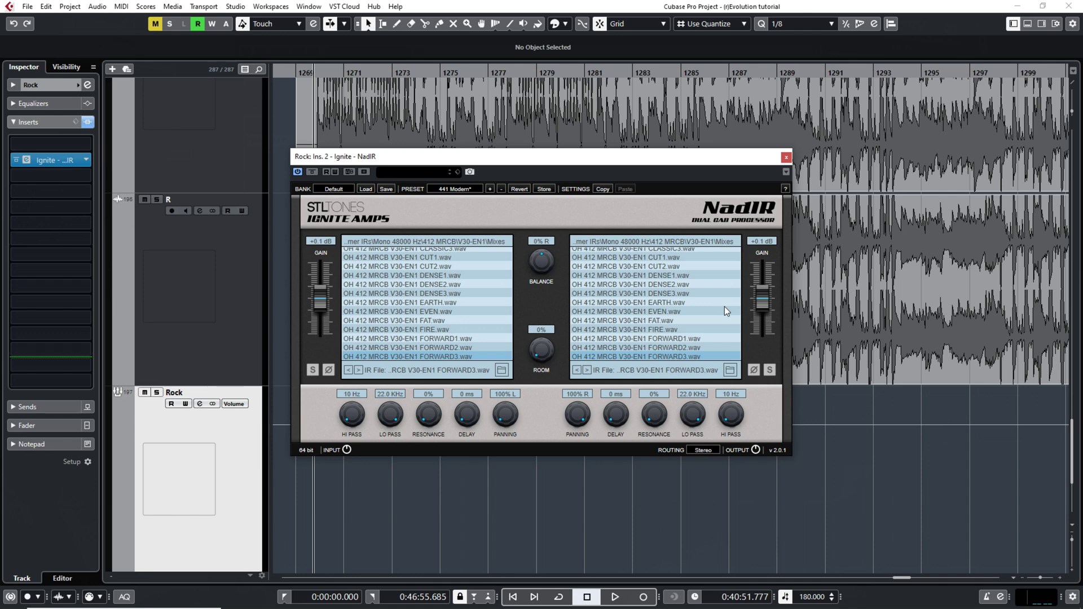
pyautogui.click(730, 370)
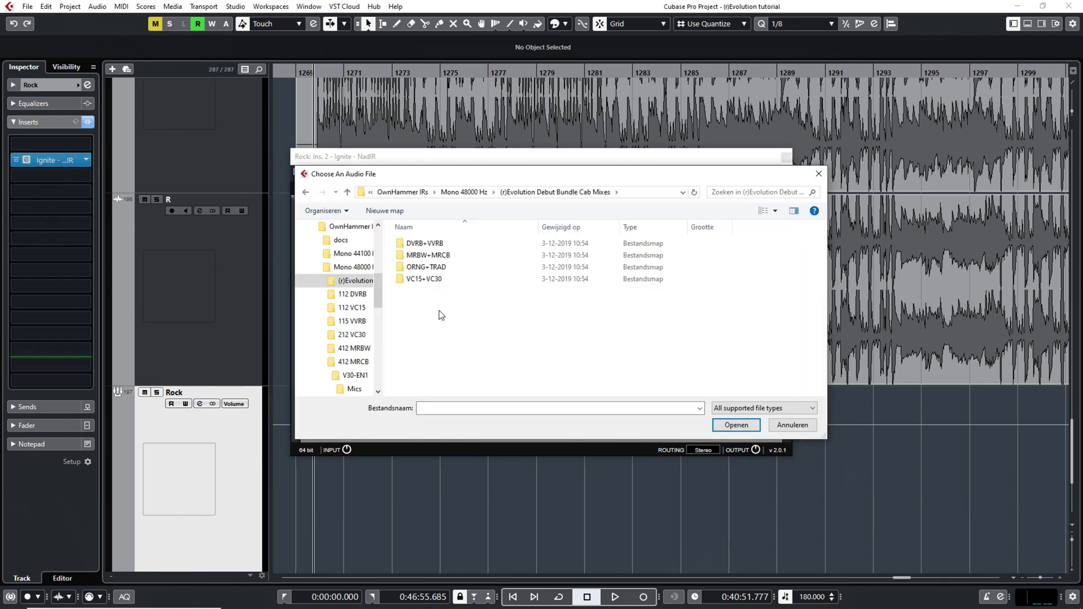
pyautogui.doubleClick(441, 267)
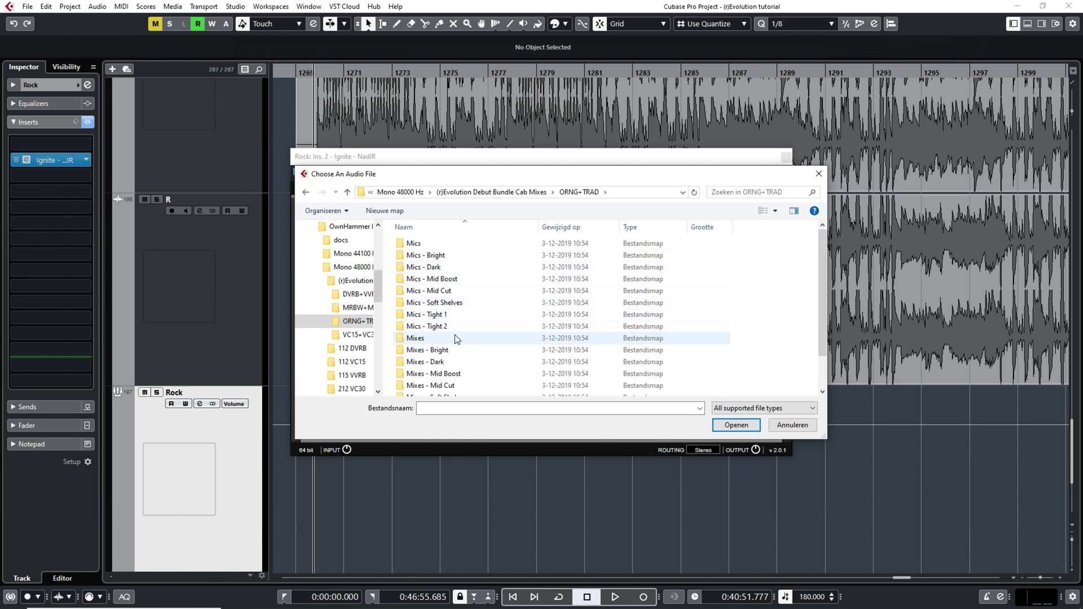
pyautogui.doubleClick(455, 338)
pyautogui.scroll(-3, 506, 311)
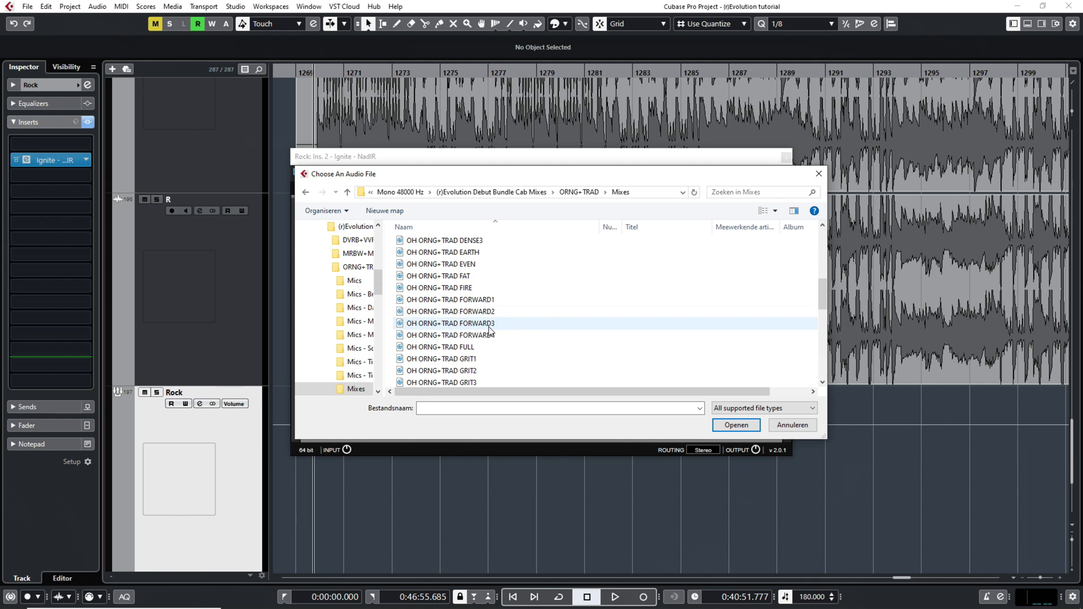
pyautogui.doubleClick(484, 324)
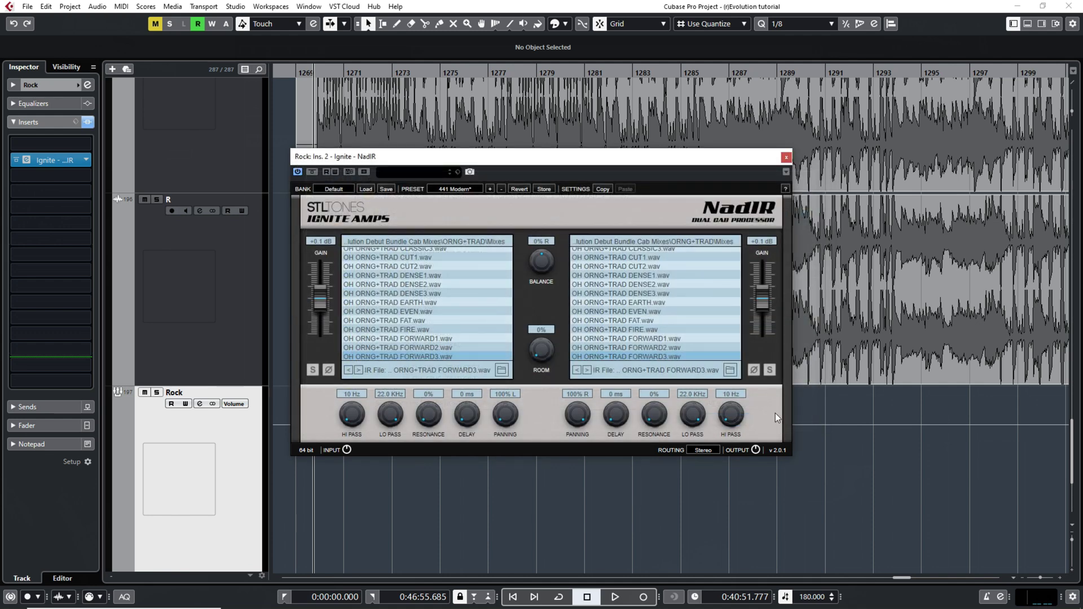
# Step: Audition FORWARD3, then solo the Rock guitars and play from near bar 1281
pyautogui.press('space')
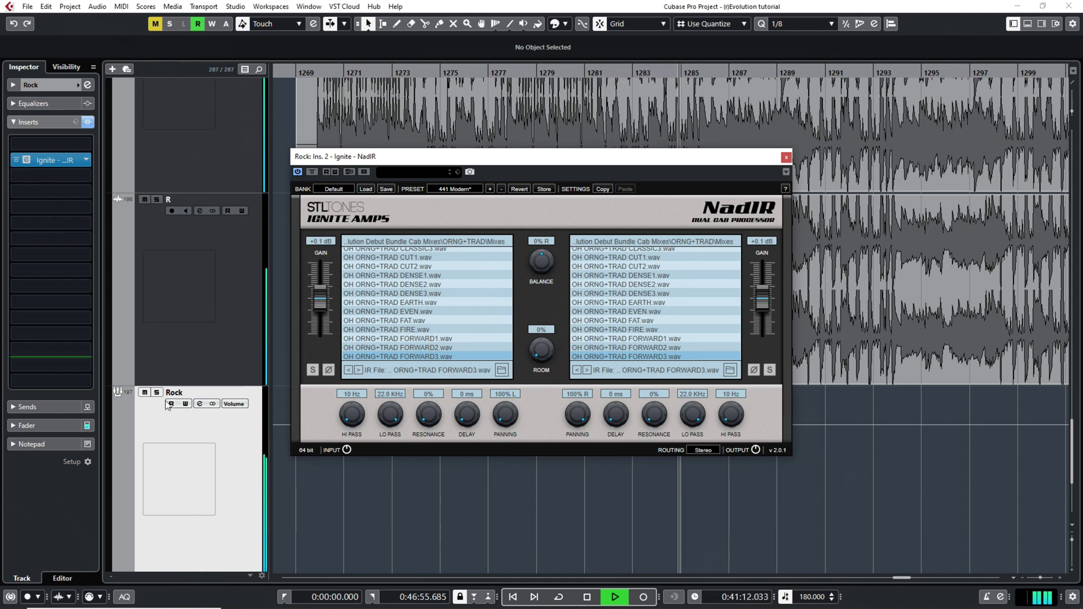
pyautogui.press('space')
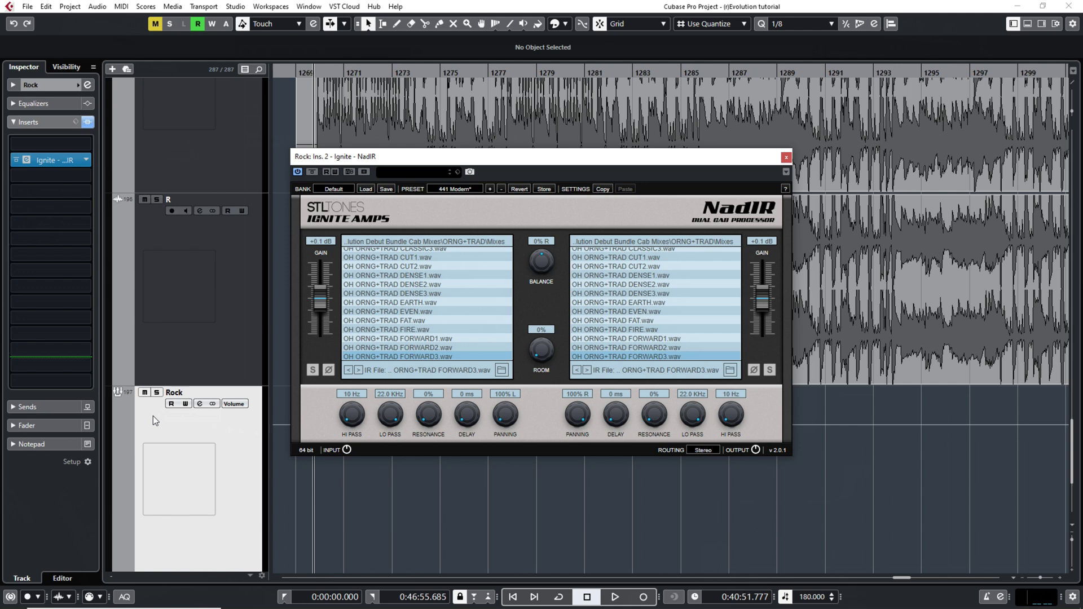
pyautogui.moveTo(571, 154)
pyautogui.mouseDown()
pyautogui.moveTo(600, 288)
pyautogui.moveTo(567, 157)
pyautogui.mouseUp()
pyautogui.click(606, 69)
pyautogui.press('s')
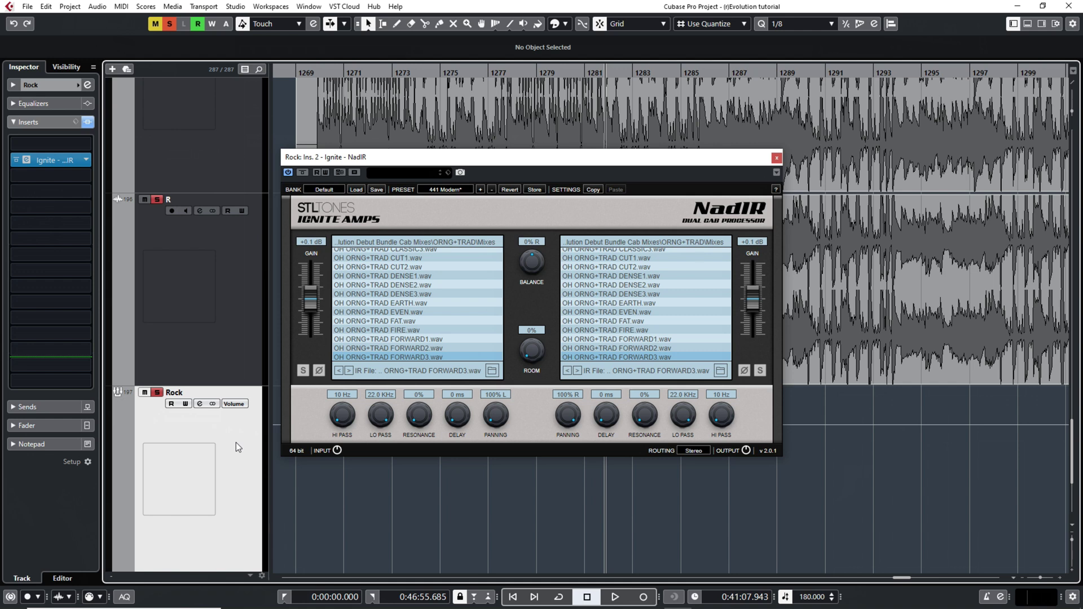
pyautogui.press('space')
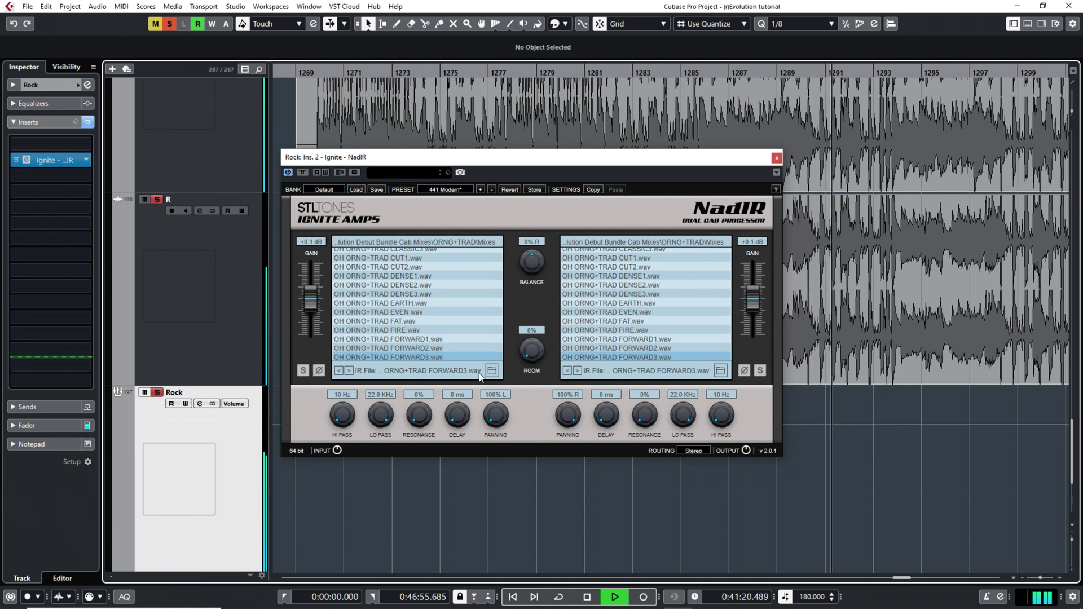
# Step: Switch both NadIR slots to the Mid Boost FORWARD3 and audition it
pyautogui.press('space')
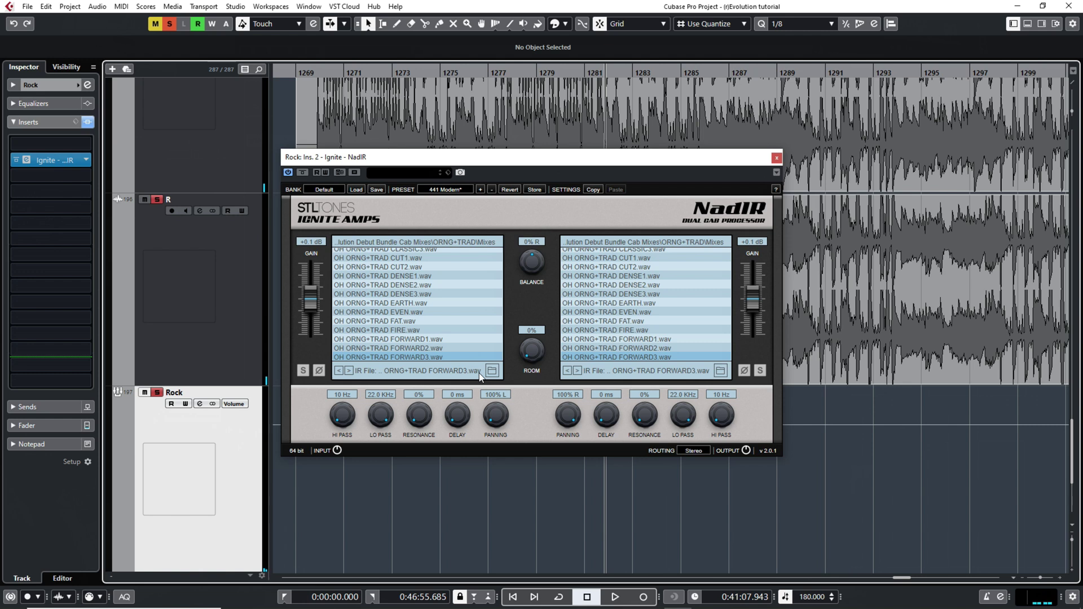
pyautogui.click(487, 372)
pyautogui.press('space')
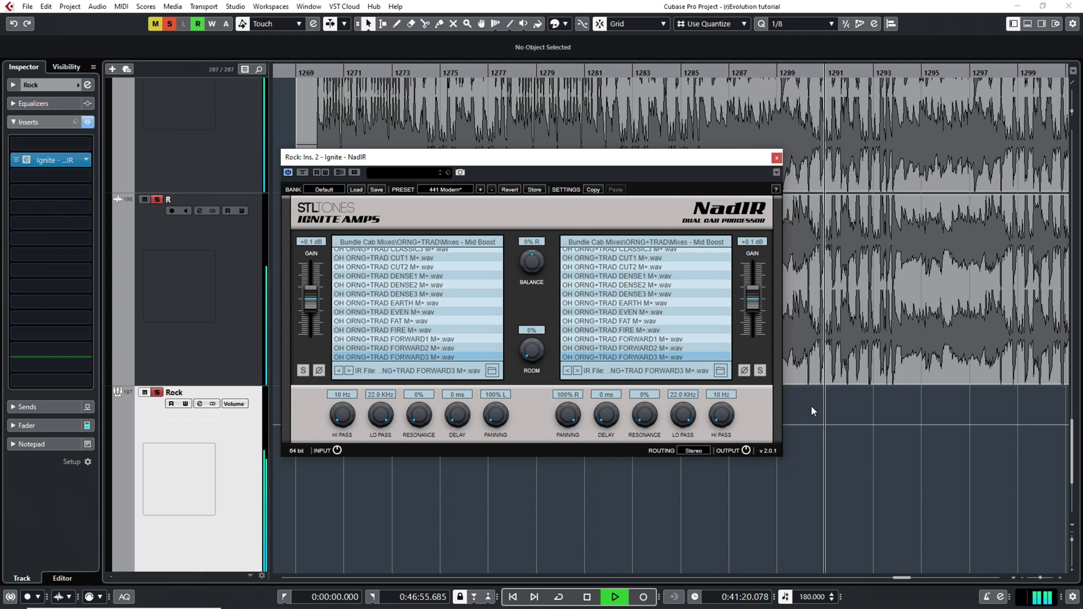
pyautogui.press('space')
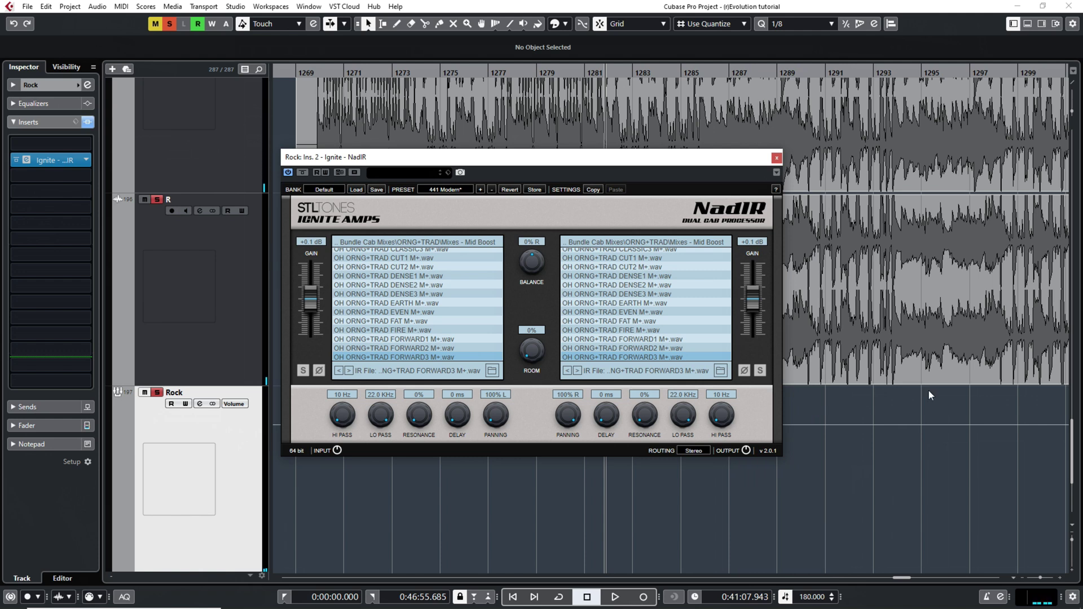
# Step: Switch both NadIR slots to the Mid Cut FORWARD3 and audition it
pyautogui.click(492, 370)
pyautogui.press('space')
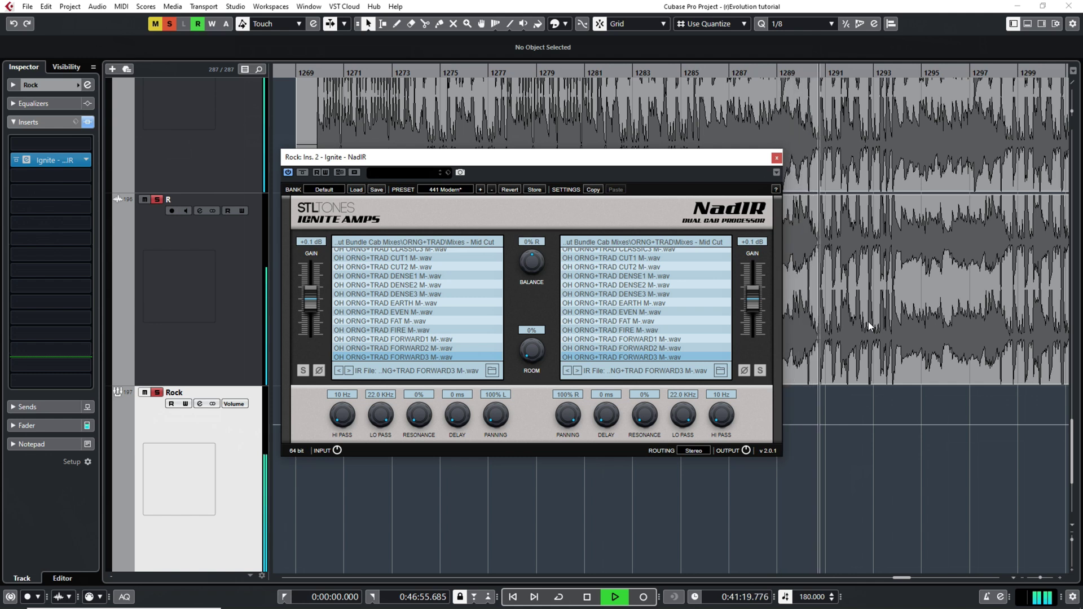
pyautogui.press('space')
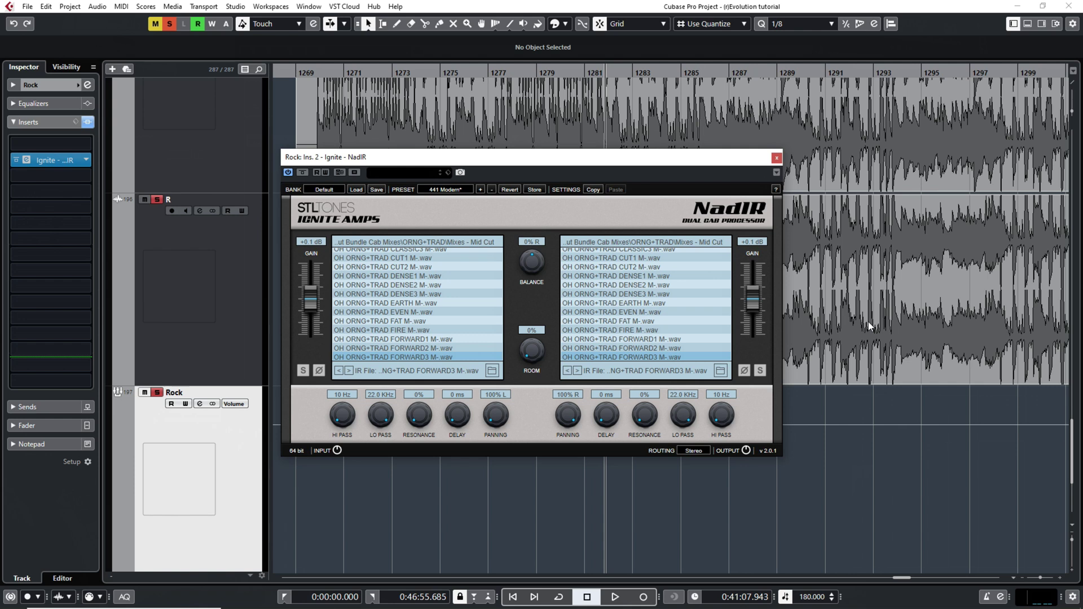
# Step: Audition the Bright, Dark and Tight 1 FORWARD3 variants, ending on Tight 1 in both slots
pyautogui.press('space')
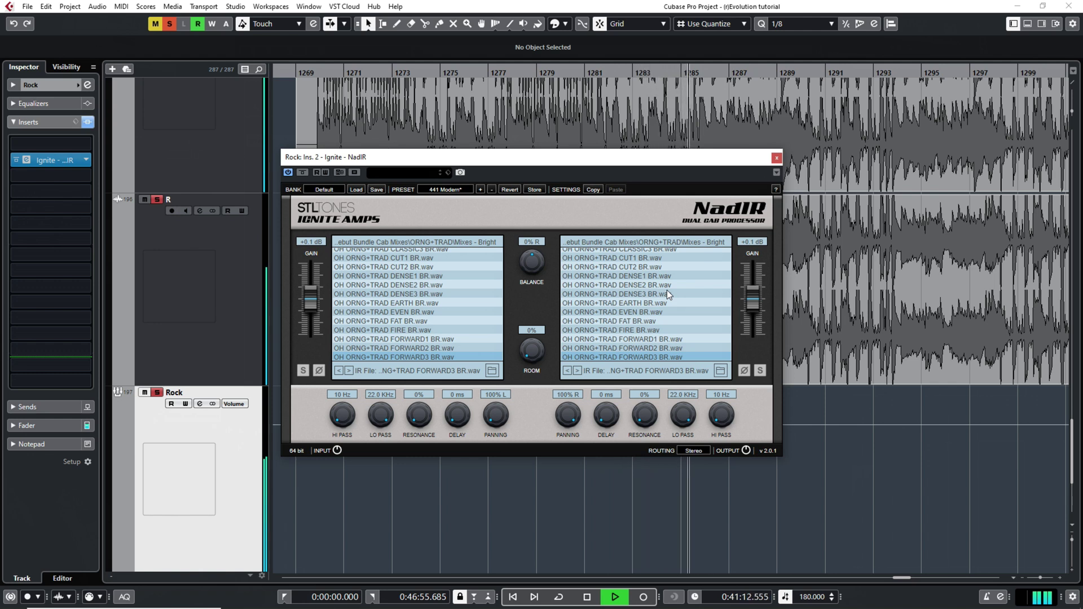
pyautogui.press('space')
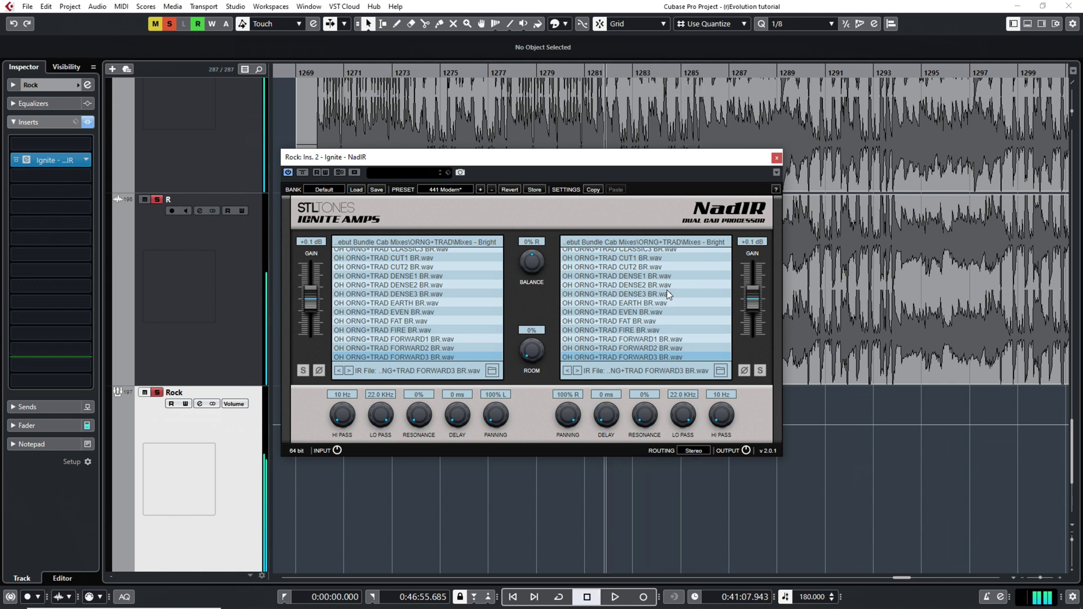
pyautogui.click(493, 371)
pyautogui.press('space')
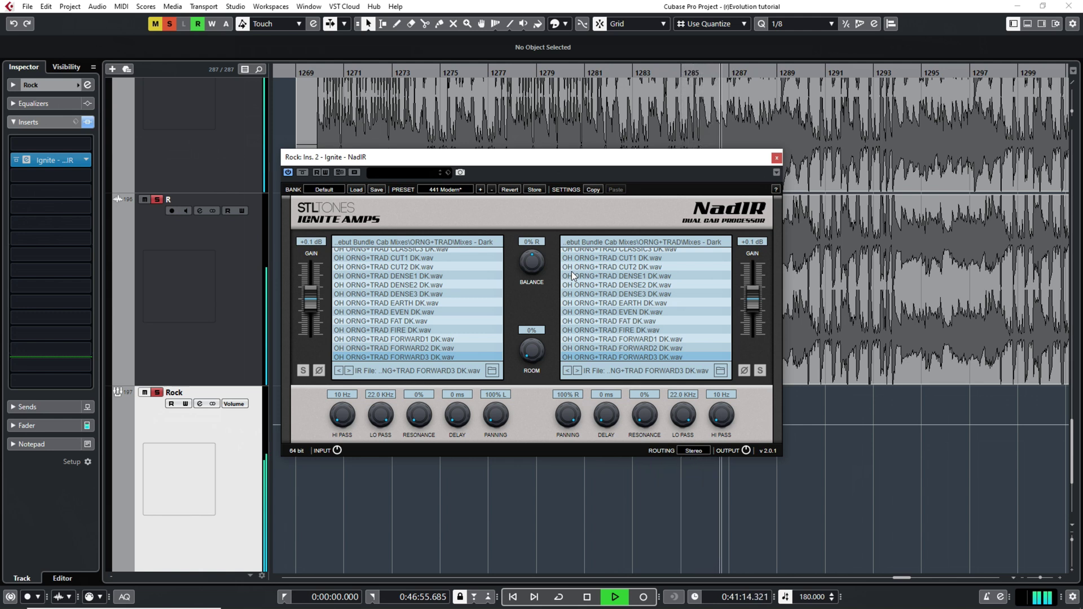
pyautogui.press('space')
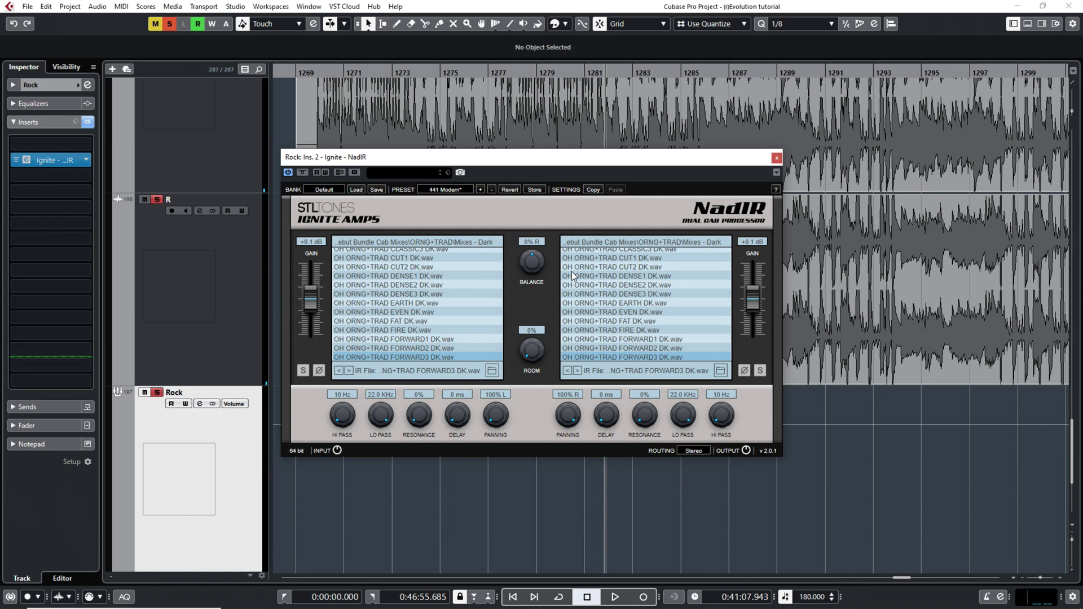
pyautogui.press('space')
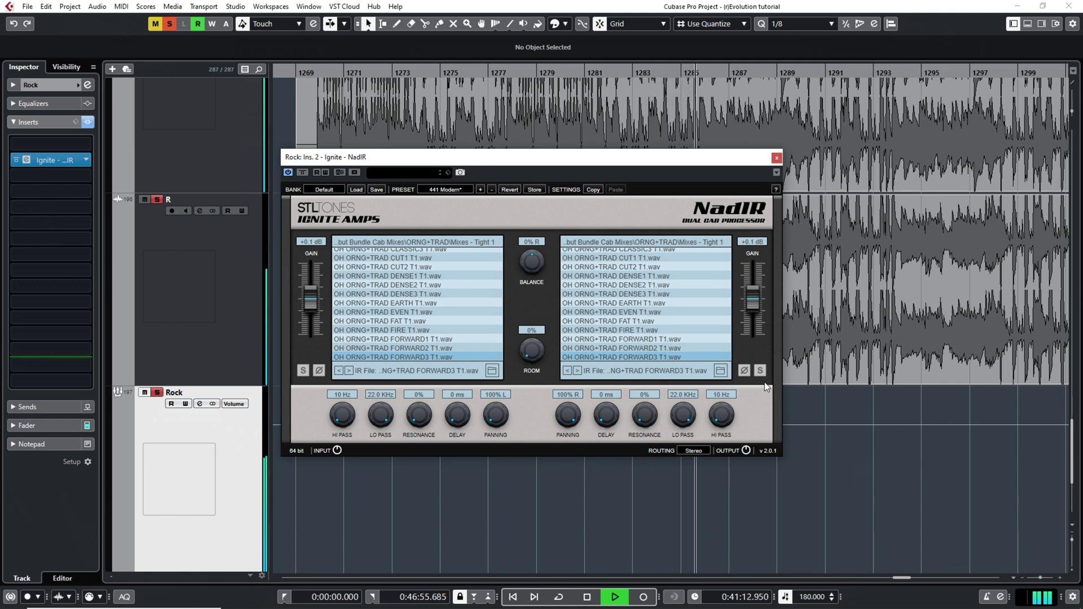
pyautogui.press('space')
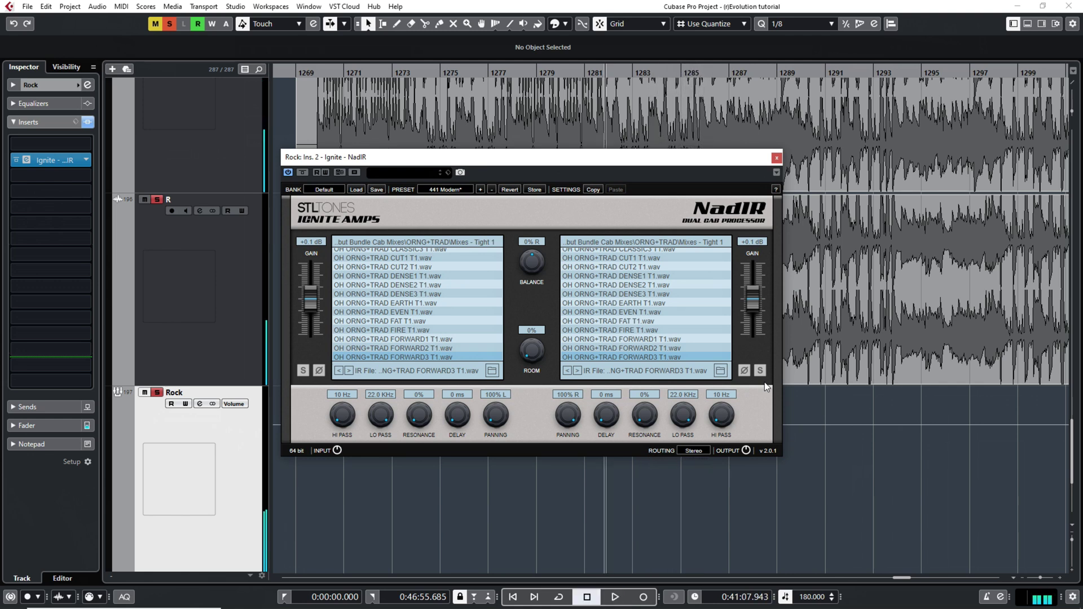